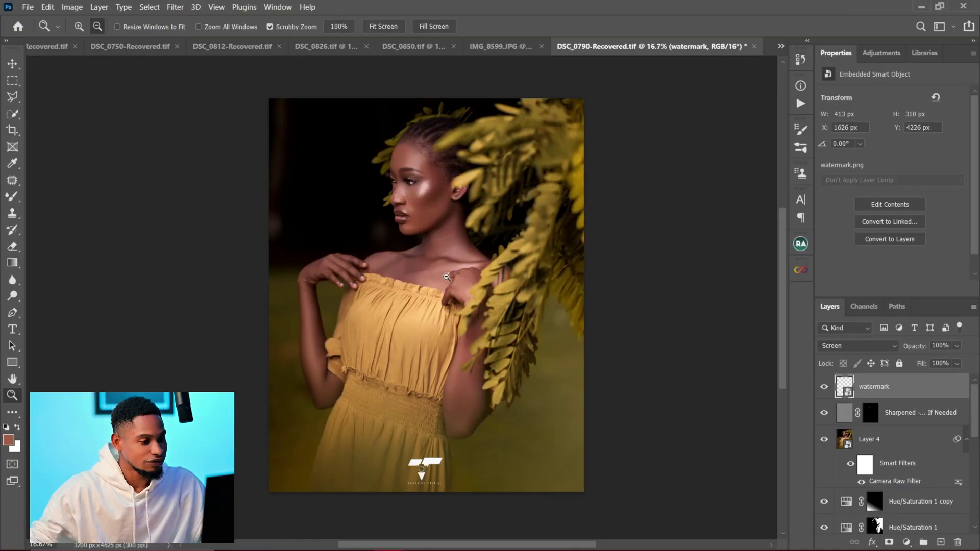
{"action": "scroll", "coordinate": [464, 275], "scroll_direction": "up", "scroll_amount": 2}
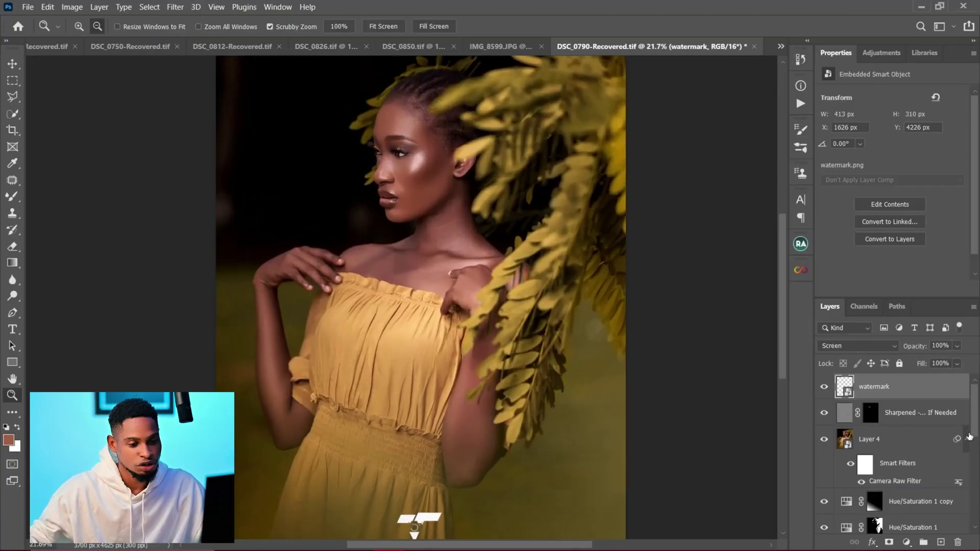
{"action": "scroll", "coordinate": [969, 436], "scroll_direction": "down", "scroll_amount": 3}
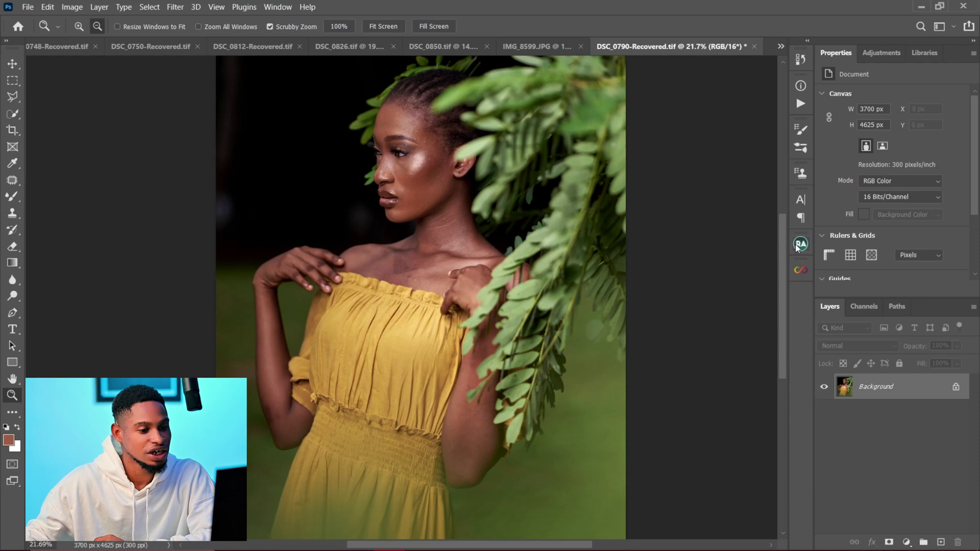
{"action": "left_click", "coordinate": [796, 246]}
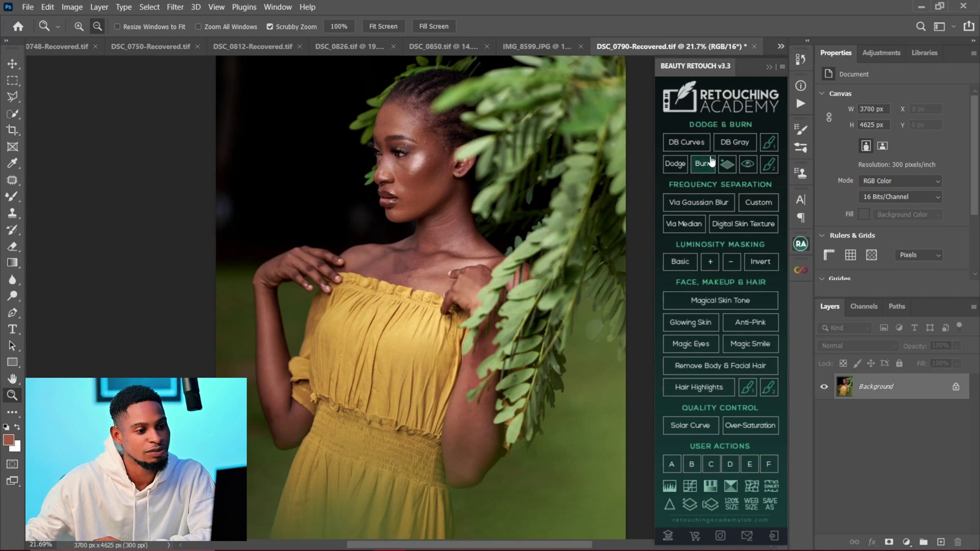
{"action": "left_click", "coordinate": [800, 244]}
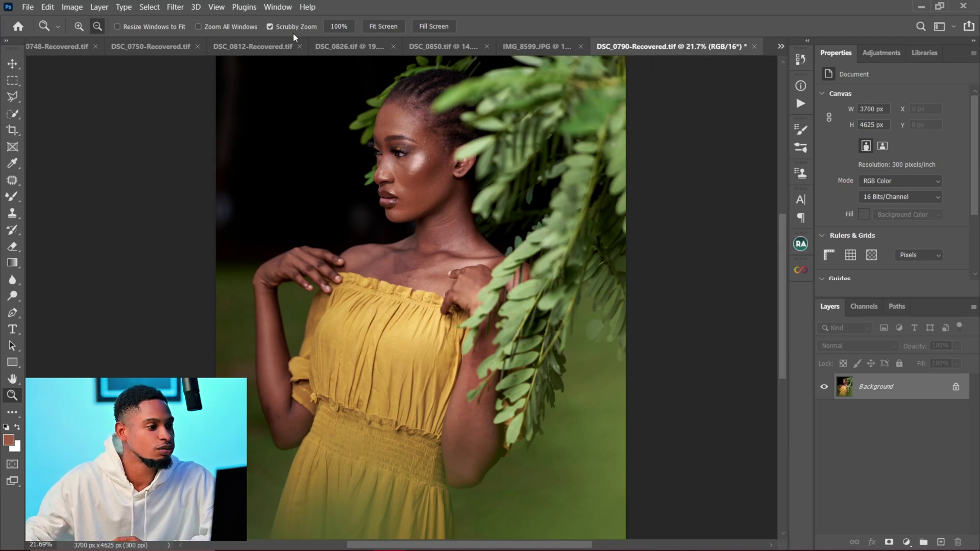
Open the BEAUTY RETOUCH v3 extension panel and dock it in the collapsed Clone Source panel group
{"action": "left_click", "coordinate": [277, 9]}
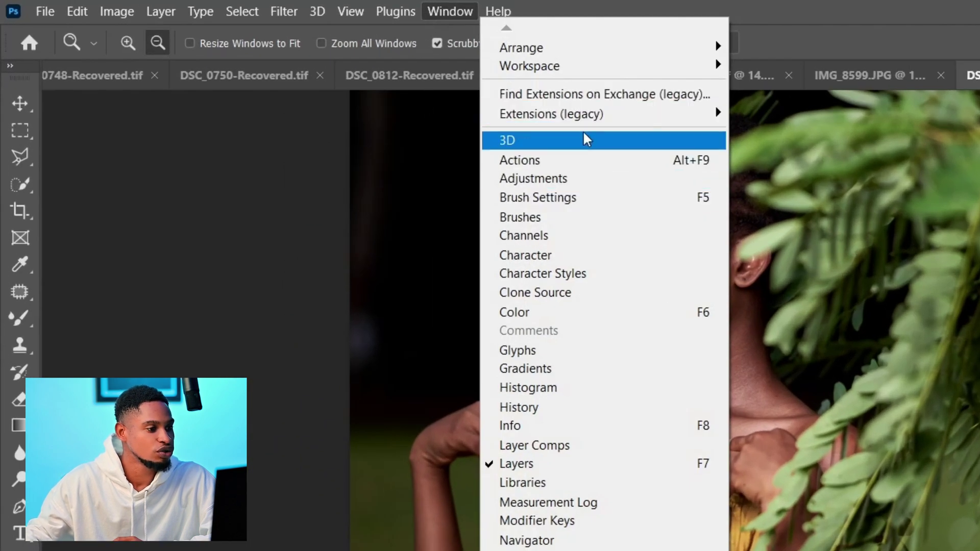
{"action": "mouse_move", "coordinate": [373, 72]}
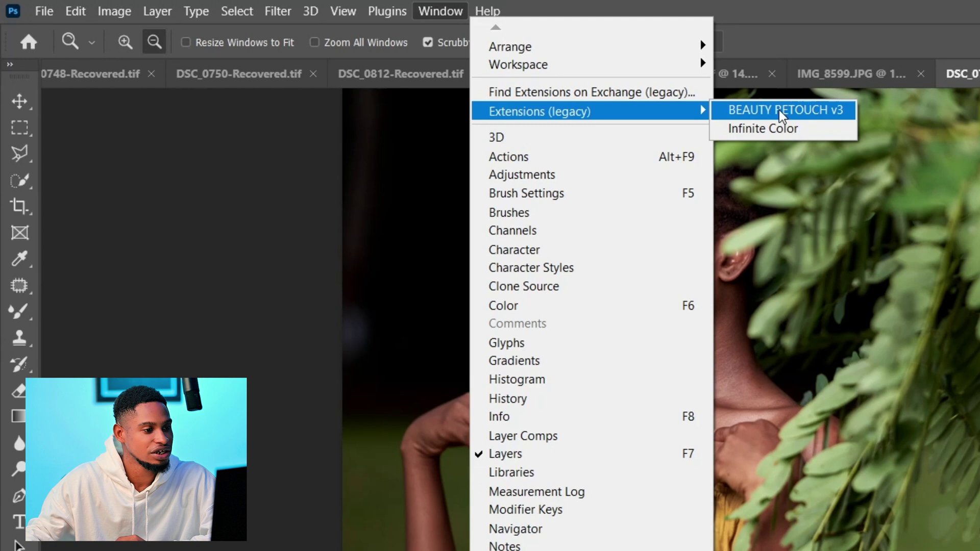
{"action": "left_click", "coordinate": [779, 110]}
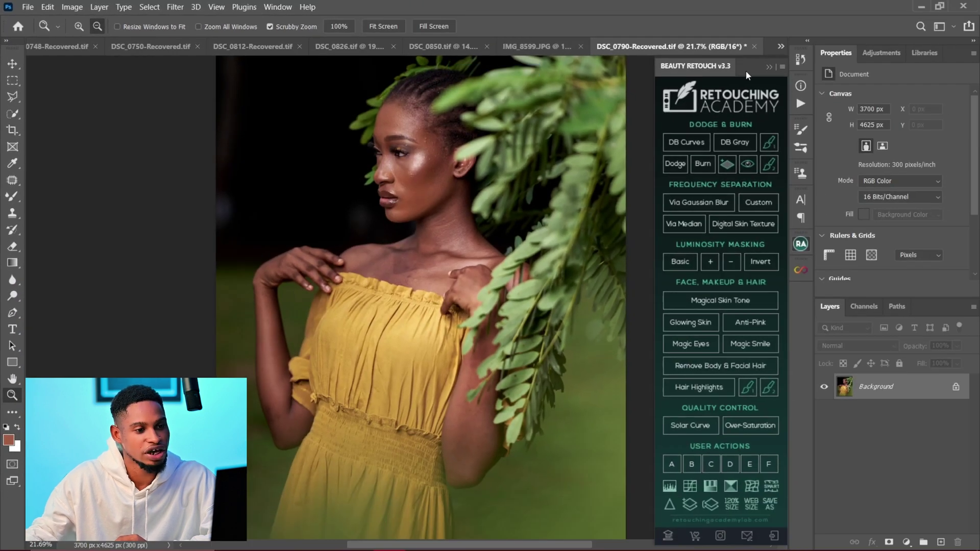
{"action": "mouse_move", "coordinate": [746, 72]}
{"action": "left_mouse_down"}
{"action": "mouse_move", "coordinate": [757, 182]}
{"action": "mouse_move", "coordinate": [797, 234]}
{"action": "mouse_move", "coordinate": [757, 219]}
{"action": "left_mouse_up"}
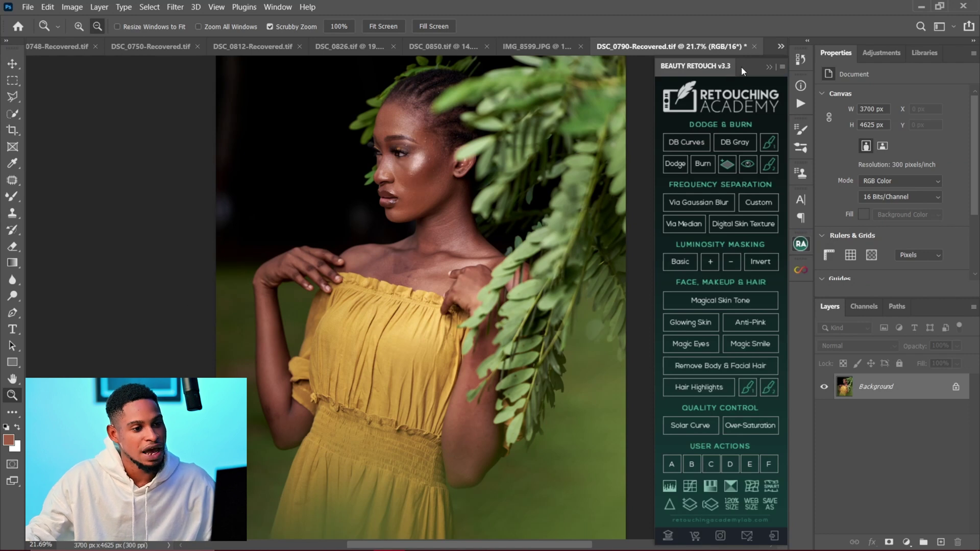
{"action": "mouse_move", "coordinate": [741, 66]}
{"action": "left_mouse_down"}
{"action": "mouse_move", "coordinate": [477, 120]}
{"action": "mouse_move", "coordinate": [184, 94]}
{"action": "mouse_move", "coordinate": [663, 97]}
{"action": "mouse_move", "coordinate": [736, 82]}
{"action": "mouse_move", "coordinate": [795, 174]}
{"action": "left_mouse_up"}
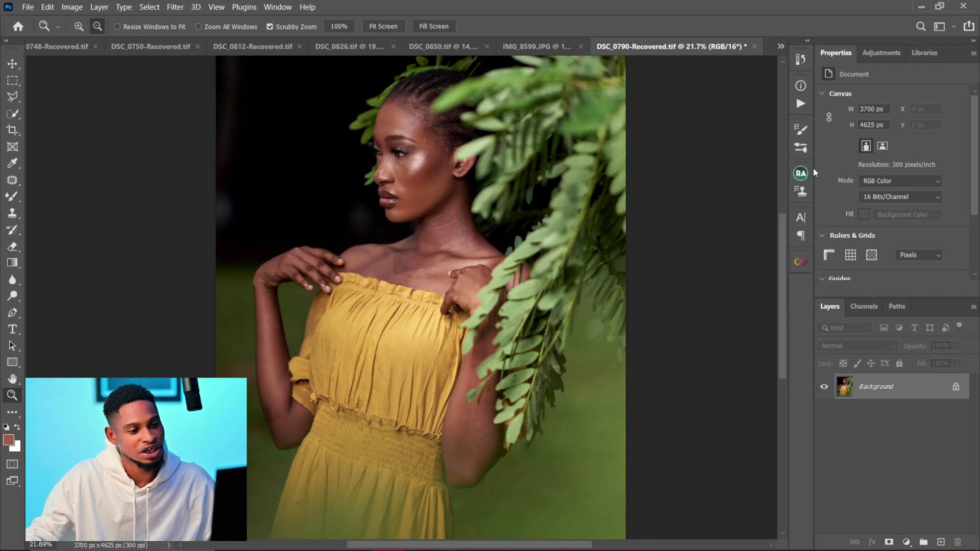
{"action": "left_click", "coordinate": [799, 174]}
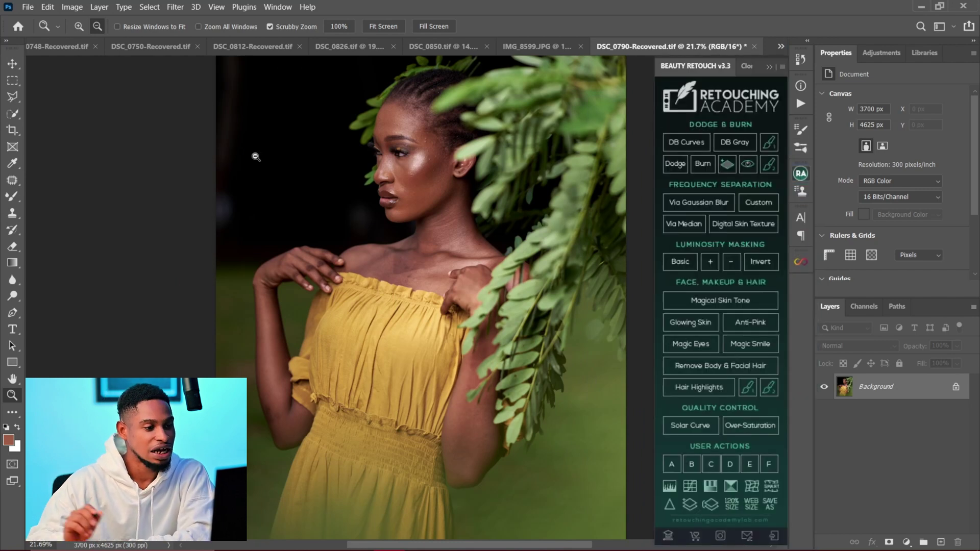
Duplicate the Background layer and run the Via Gaussian Blur frequency separation with a blur radius of 8.0 pixels
{"action": "key", "text": "ctrl+j"}
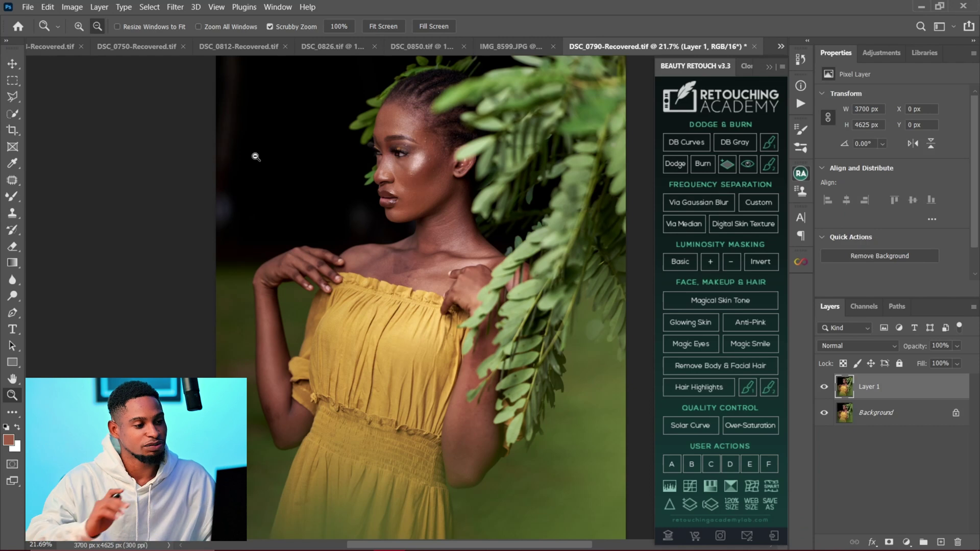
{"action": "left_click", "coordinate": [698, 202]}
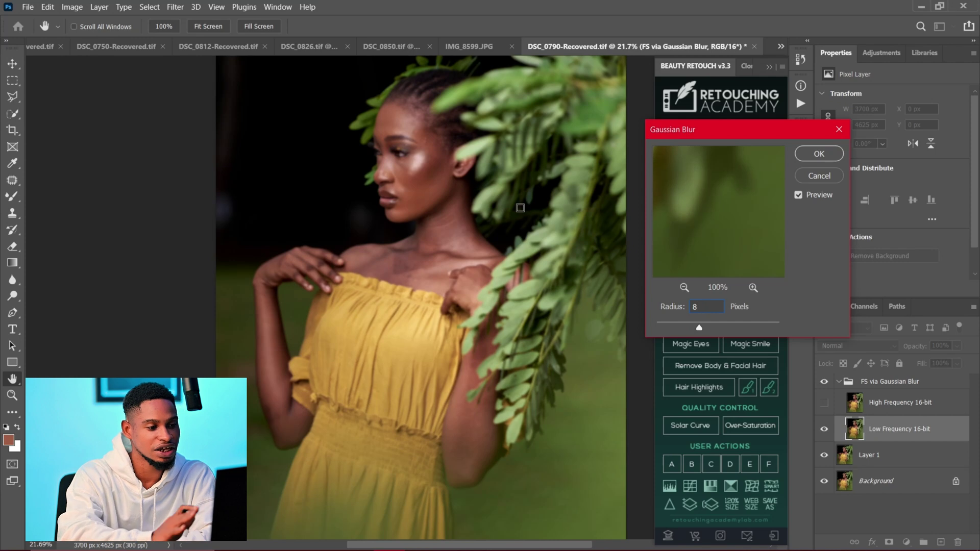
{"action": "left_click", "coordinate": [815, 155]}
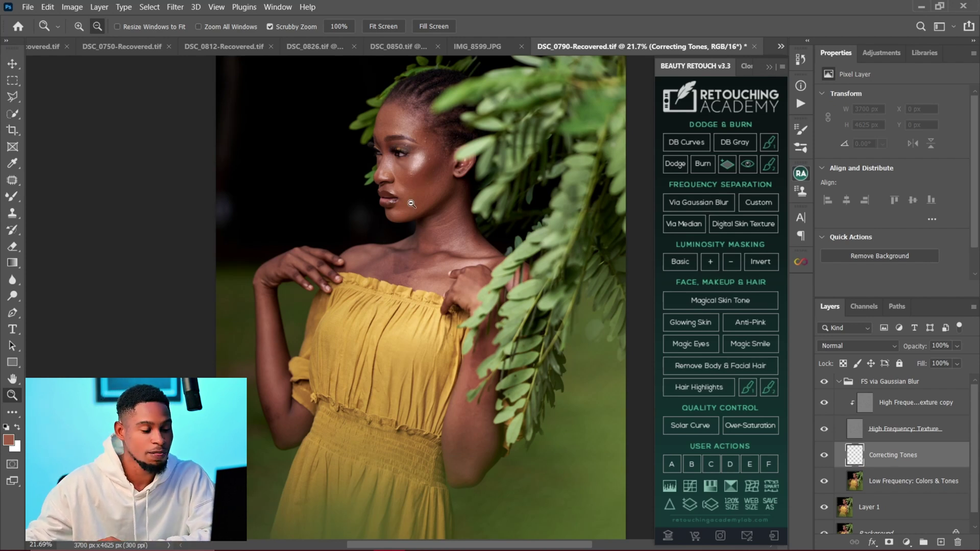
Examine the low frequency, tone correction and high frequency texture layers inside the FS via Gaussian Blur group
{"action": "left_click", "coordinate": [839, 382]}
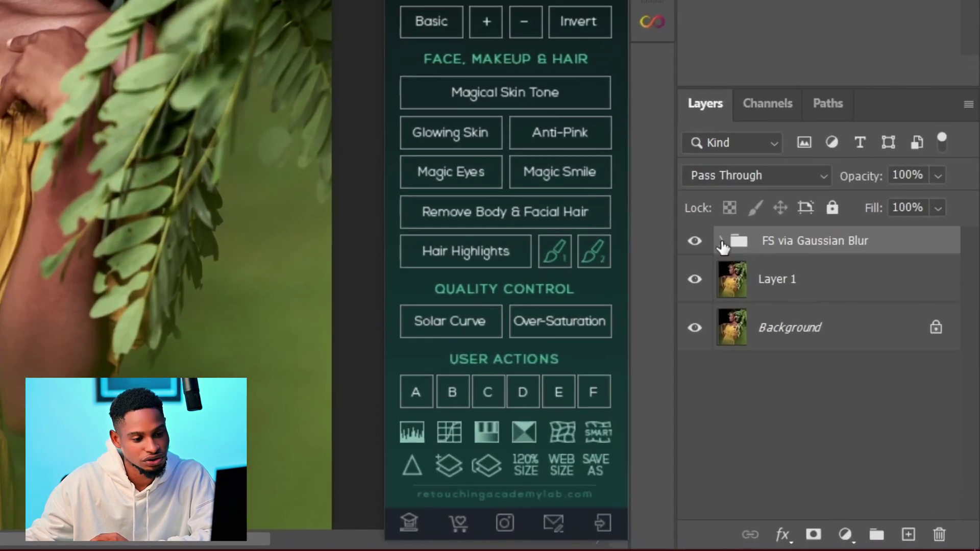
{"action": "left_click", "coordinate": [839, 381]}
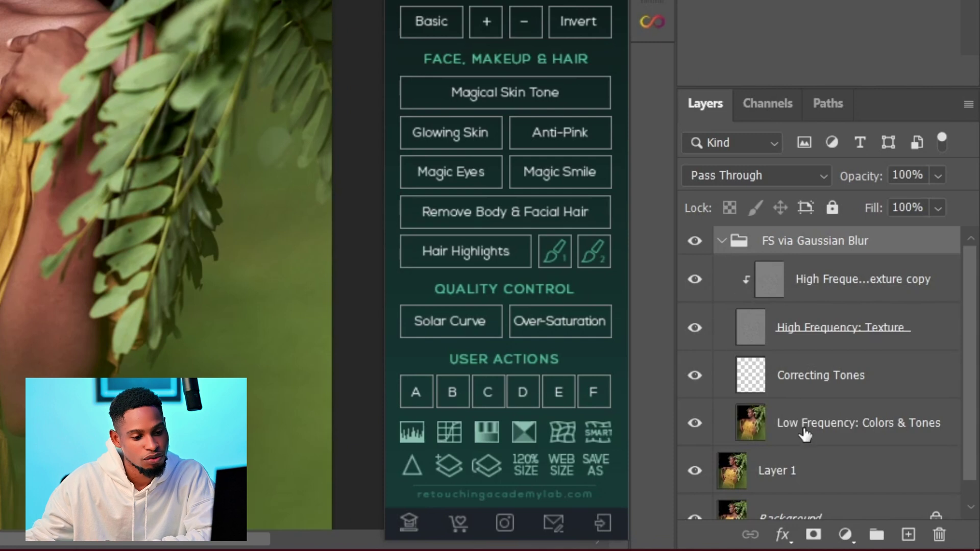
{"action": "left_click", "coordinate": [837, 426]}
{"action": "left_click", "coordinate": [798, 373]}
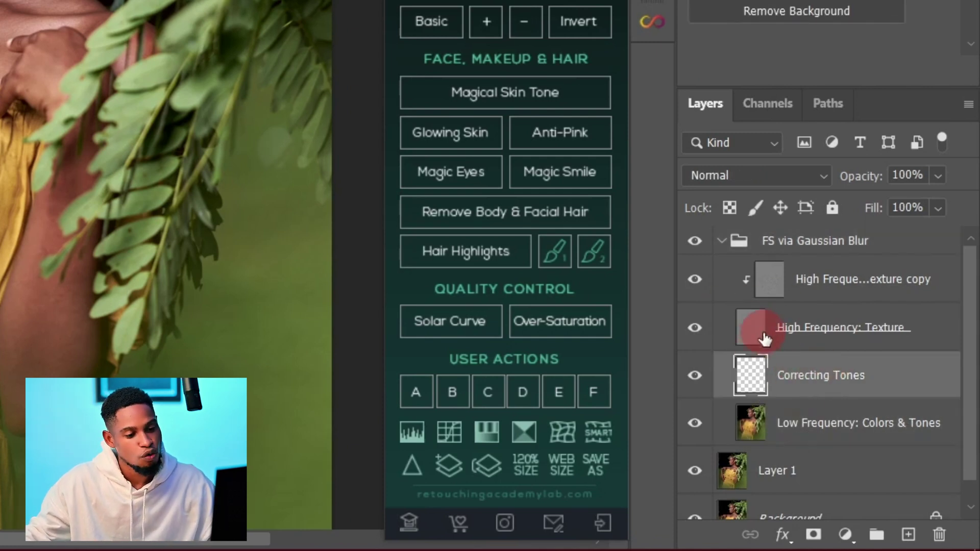
{"action": "key", "text": "ctrl"}
{"action": "key", "text": "ctrl"}
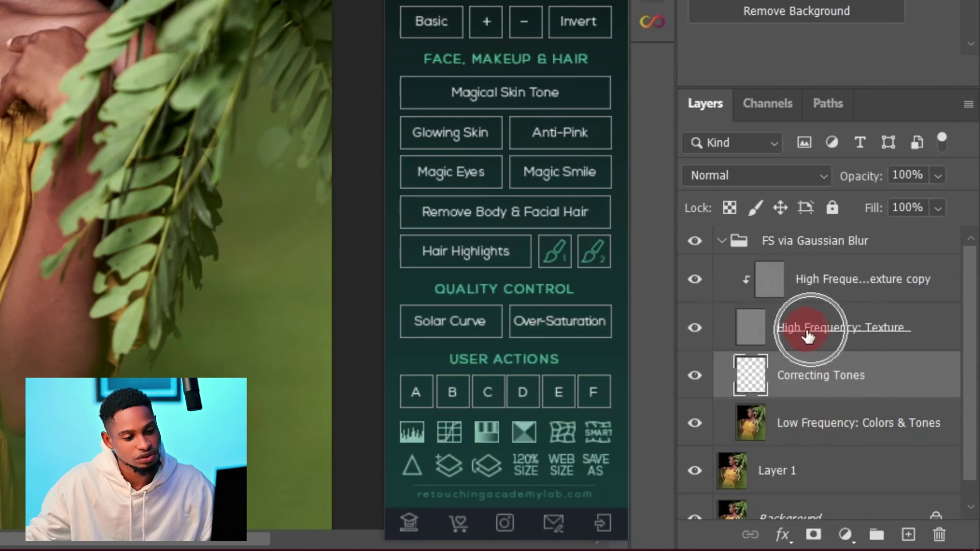
{"action": "left_click", "coordinate": [771, 280], "text": "ctrl"}
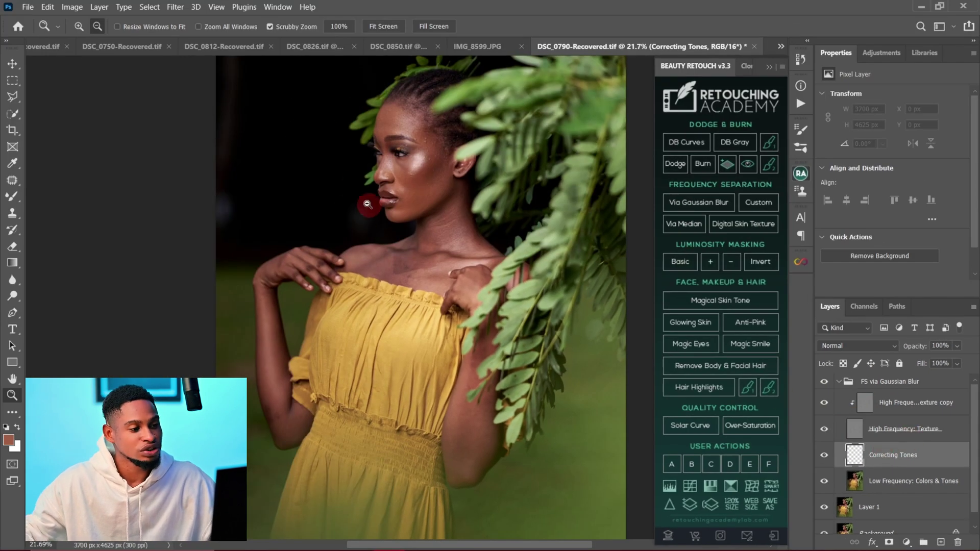
{"action": "left_click_drag", "start_coordinate": [411, 162], "coordinate": [387, 220]}
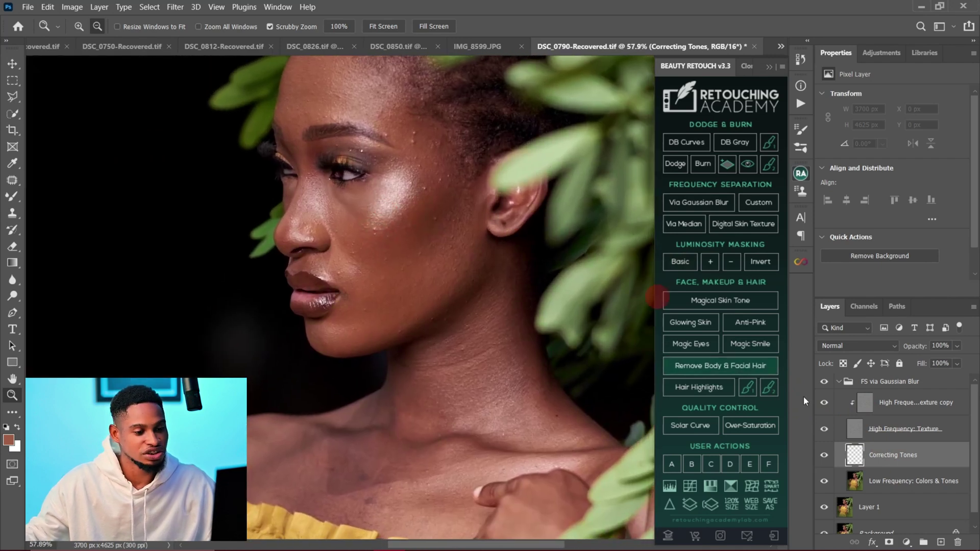
{"action": "left_click", "coordinate": [910, 484]}
{"action": "left_click", "coordinate": [903, 455]}
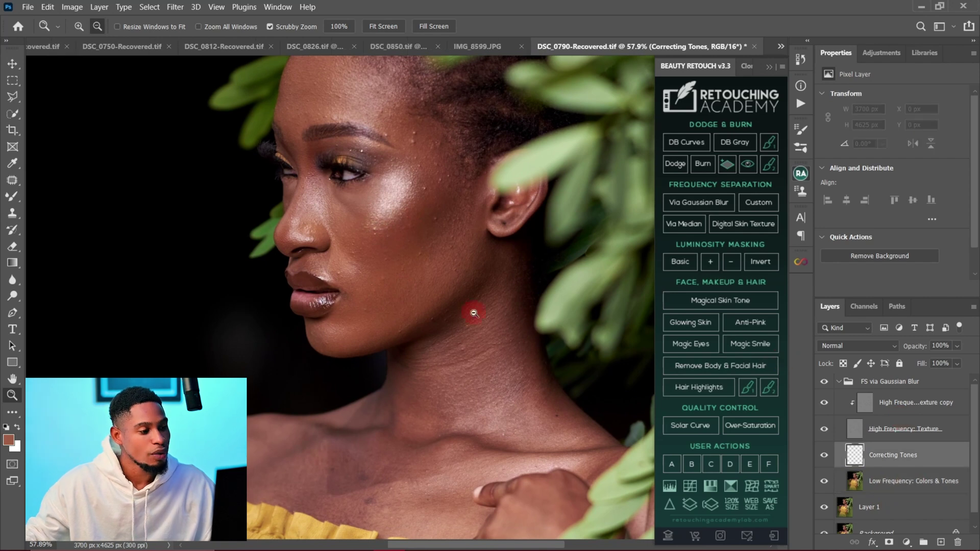
{"action": "left_click", "coordinate": [866, 431]}
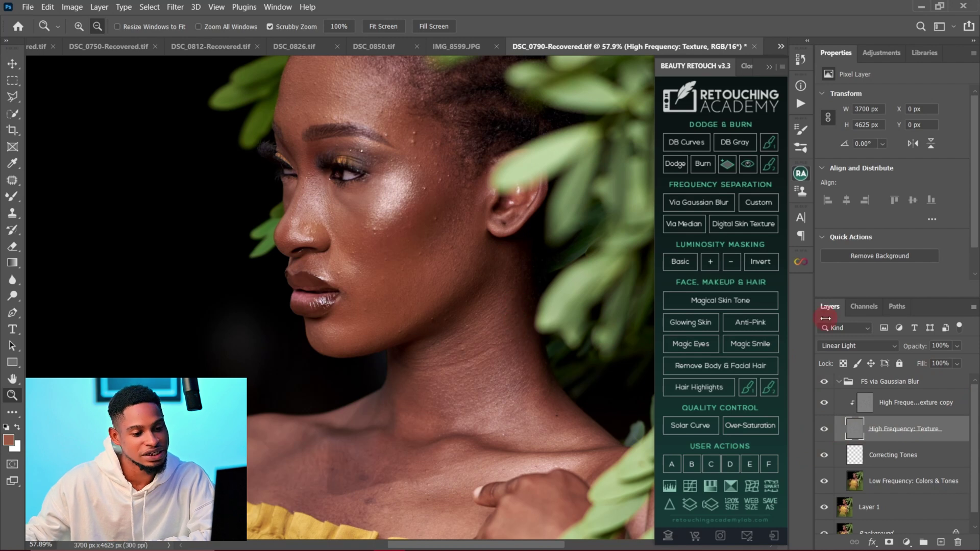
Delete the Correcting Tones layer and add a new empty layer in its place below High Frequency: Texture
{"action": "left_click", "coordinate": [900, 466]}
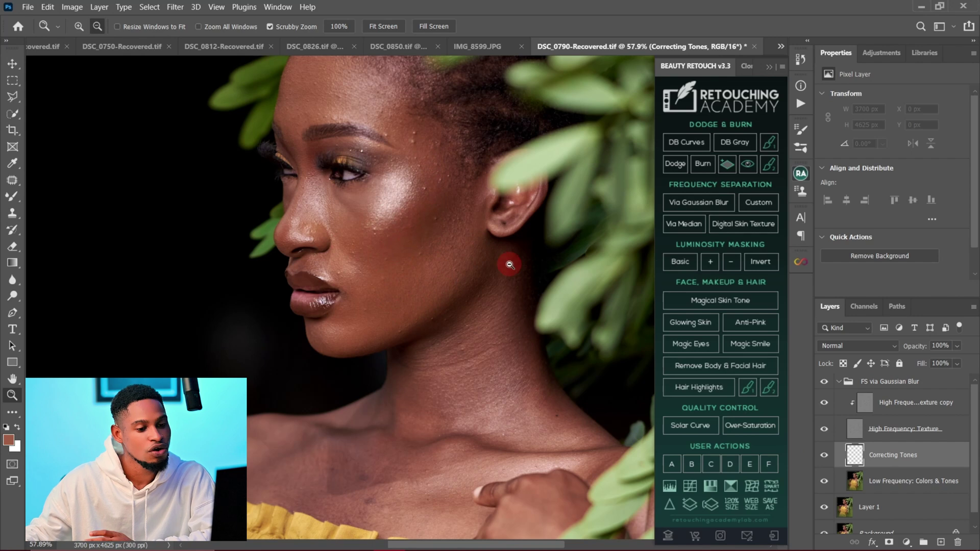
{"action": "left_click_drag", "start_coordinate": [936, 459], "coordinate": [957, 542]}
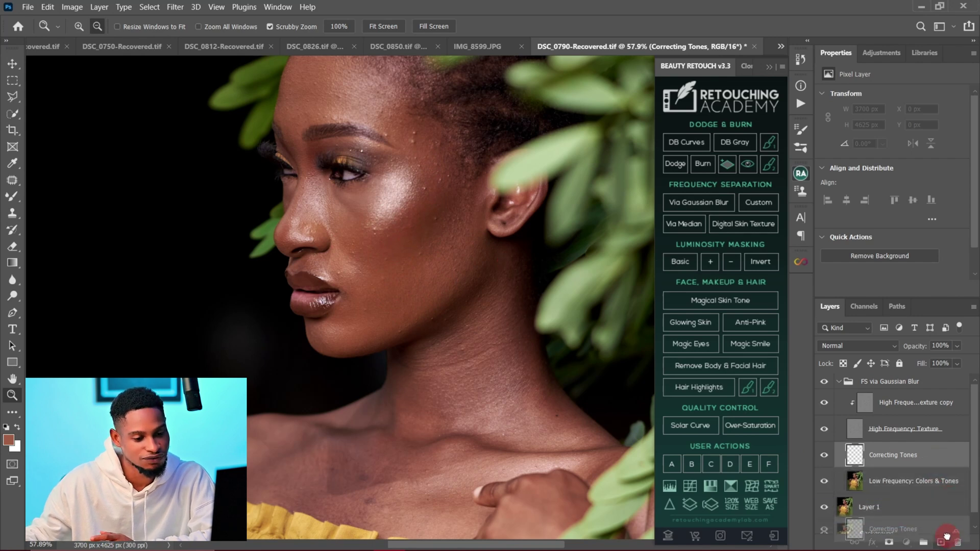
{"action": "left_click", "coordinate": [941, 542]}
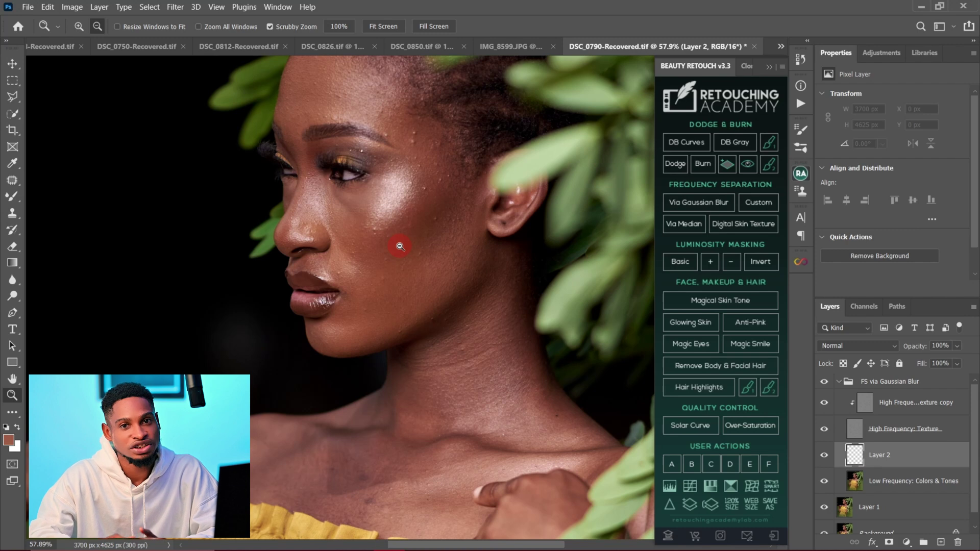
Select the clipped copy of the High Frequency: Texture layer and activate the Clone Stamp tool
{"action": "left_click", "coordinate": [877, 479]}
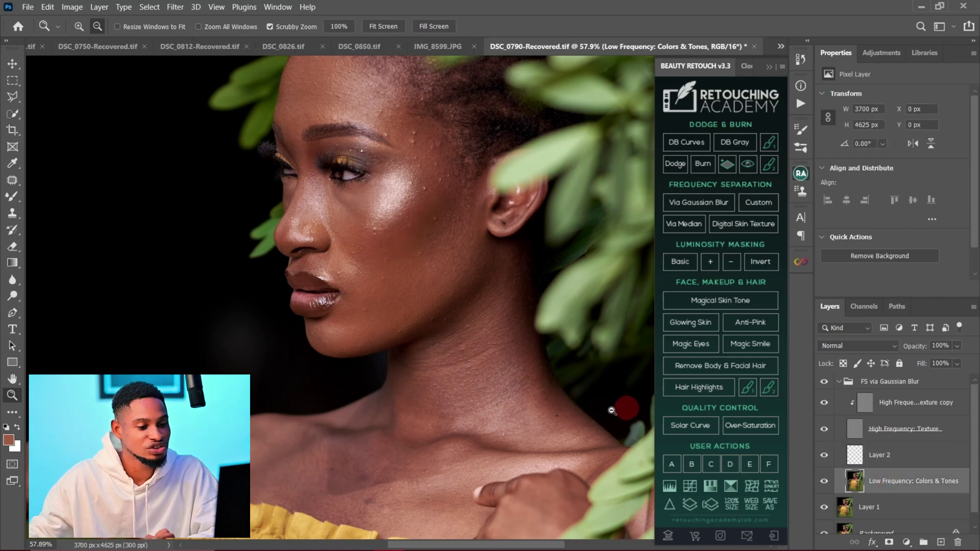
{"action": "left_click", "coordinate": [876, 426]}
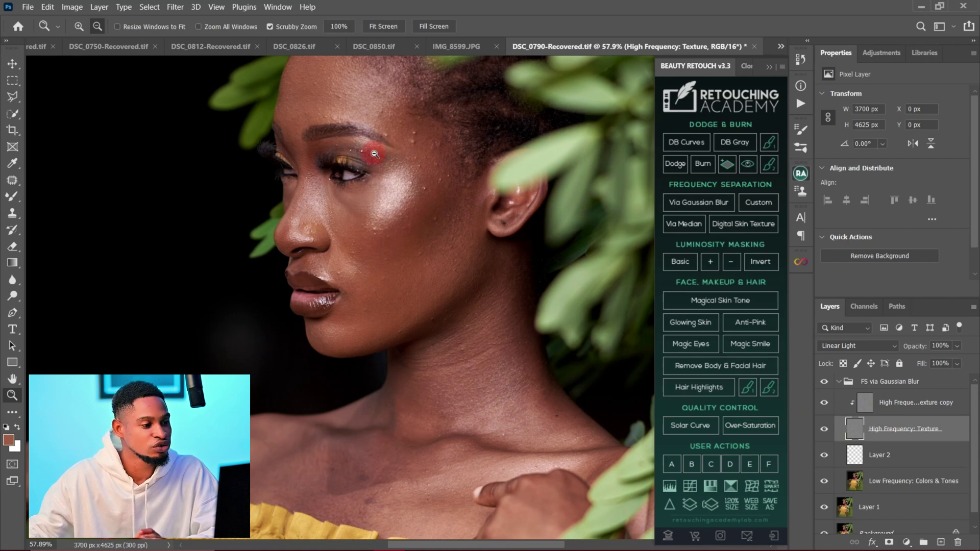
{"action": "left_click", "coordinate": [865, 402]}
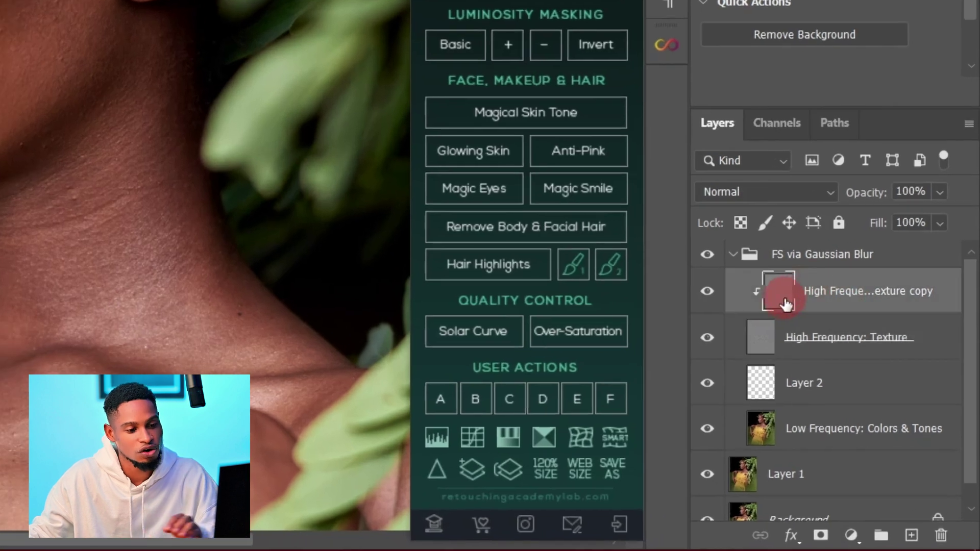
{"action": "left_click", "coordinate": [786, 302], "text": "ctrl"}
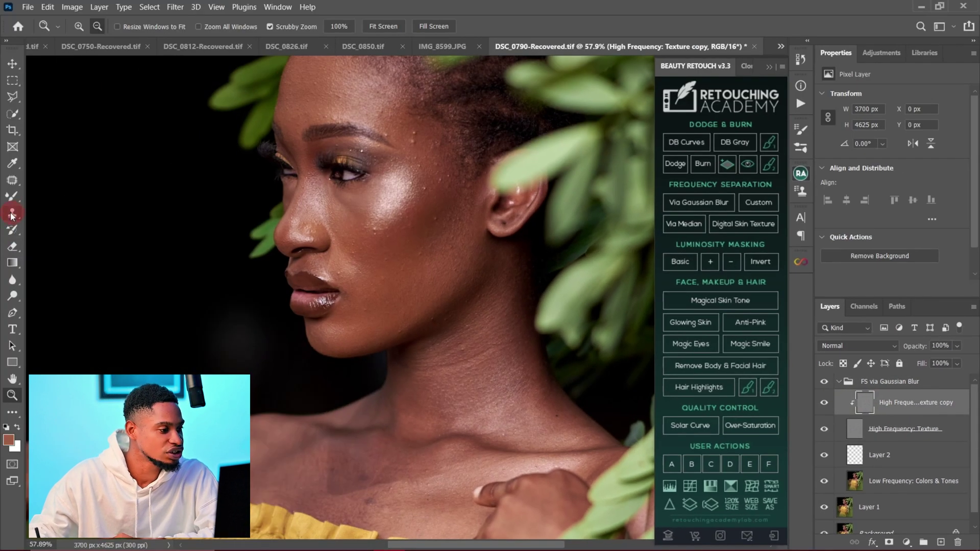
{"action": "left_click", "coordinate": [12, 214]}
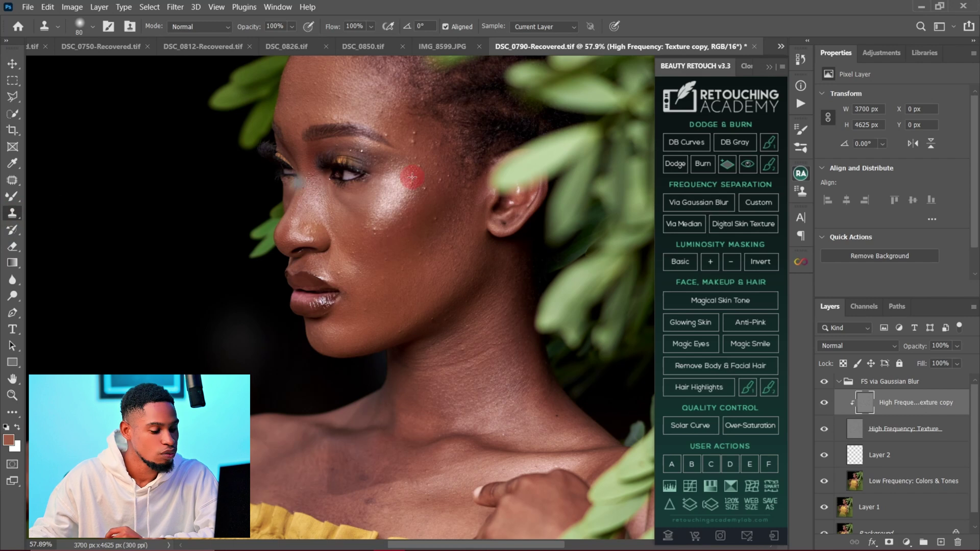
Set the Clone Stamp to a 50 px Soft Round brush and review its mode, flow and alignment settings
{"action": "key", "text": "bracketleft"}
{"action": "key", "text": "bracketleft"}
{"action": "key", "text": "bracketleft"}
{"action": "left_click", "coordinate": [93, 27]}
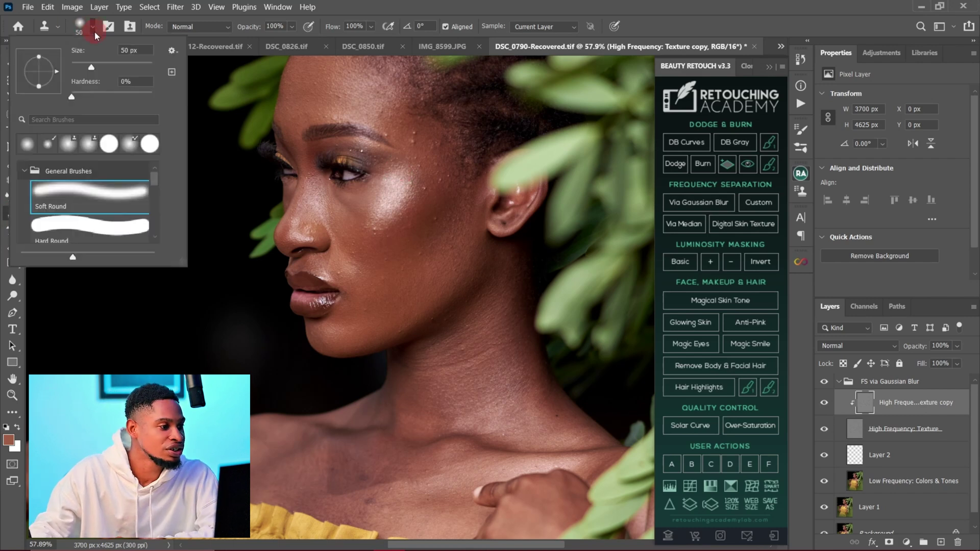
{"action": "left_click", "coordinate": [94, 194]}
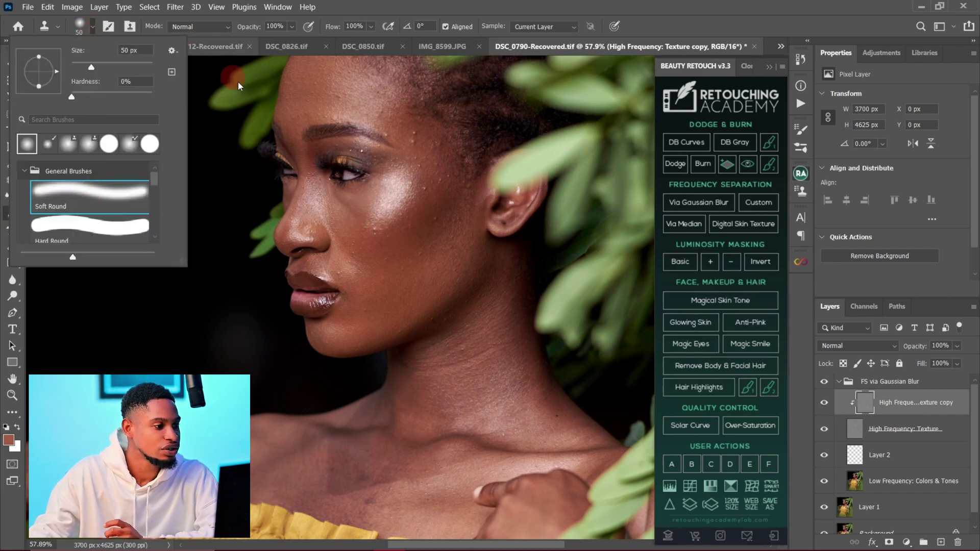
{"action": "left_click", "coordinate": [215, 12]}
{"action": "key", "text": "ctrl"}
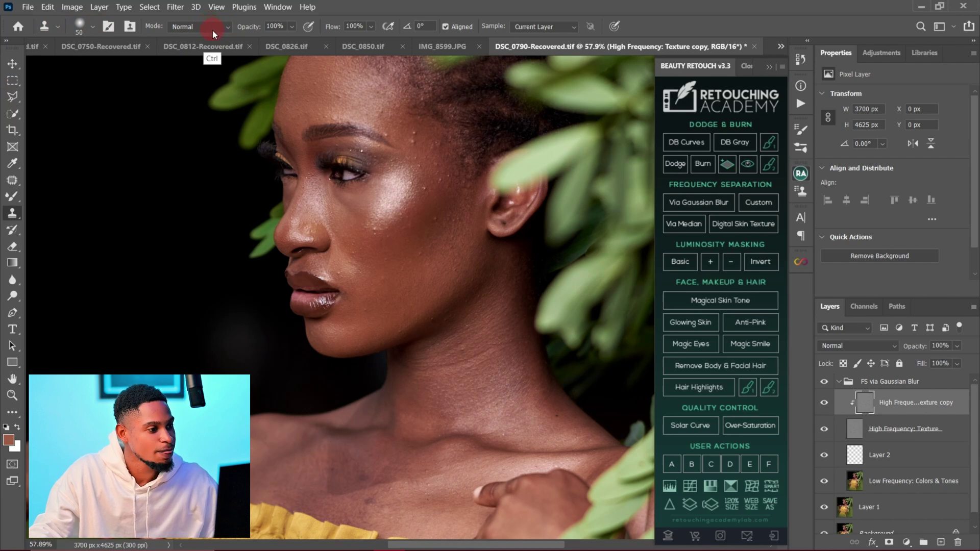
{"action": "key", "text": "ctrl"}
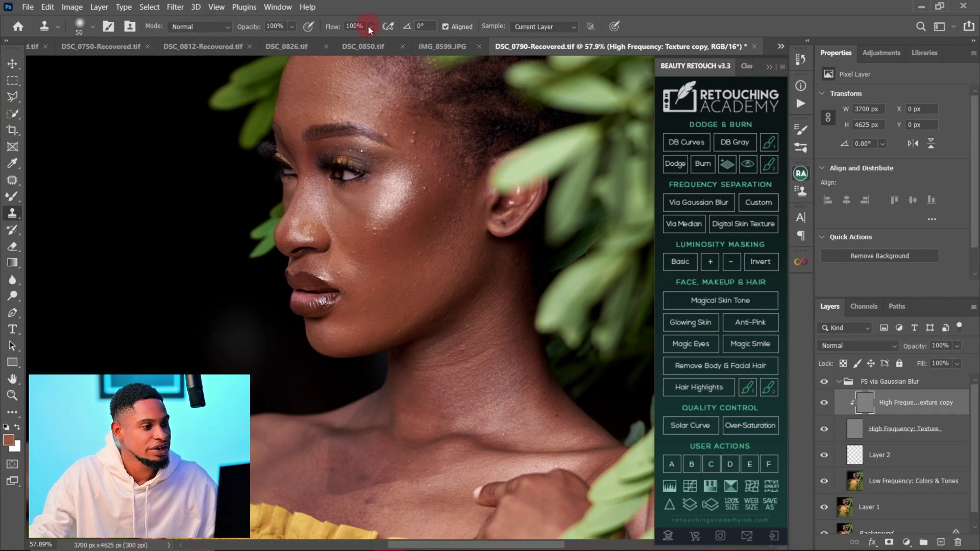
{"action": "left_click", "coordinate": [445, 26]}
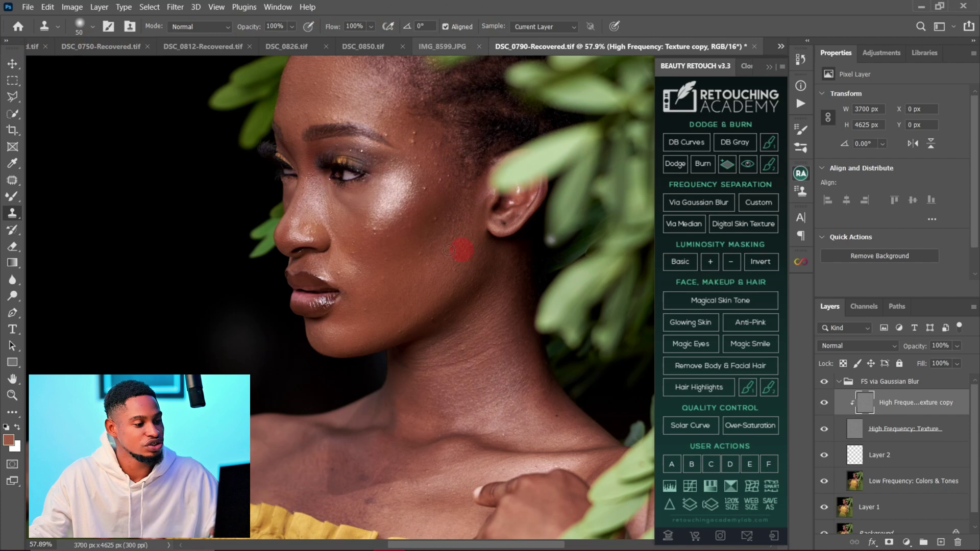
Clone clean skin texture over the small bumps on the temple beside the outer eyebrow with a 20 px Clone Stamp brush
{"action": "left_click_drag", "start_coordinate": [426, 134], "coordinate": [442, 141]}
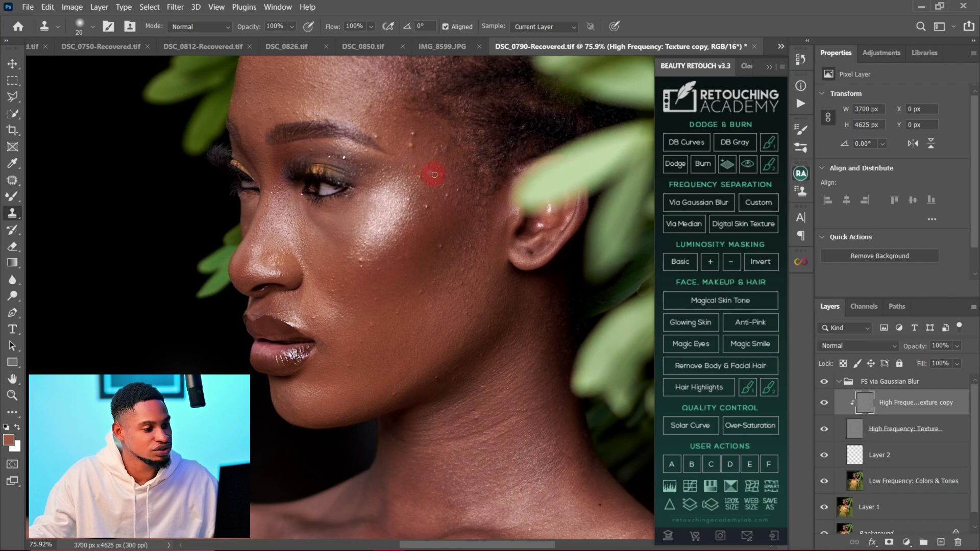
{"action": "key", "text": "alt"}
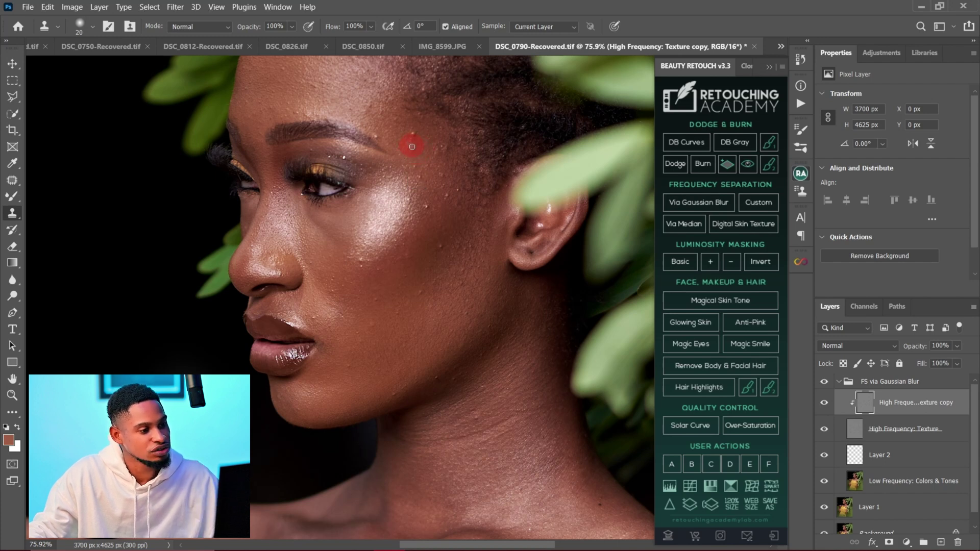
{"action": "key", "text": "alt"}
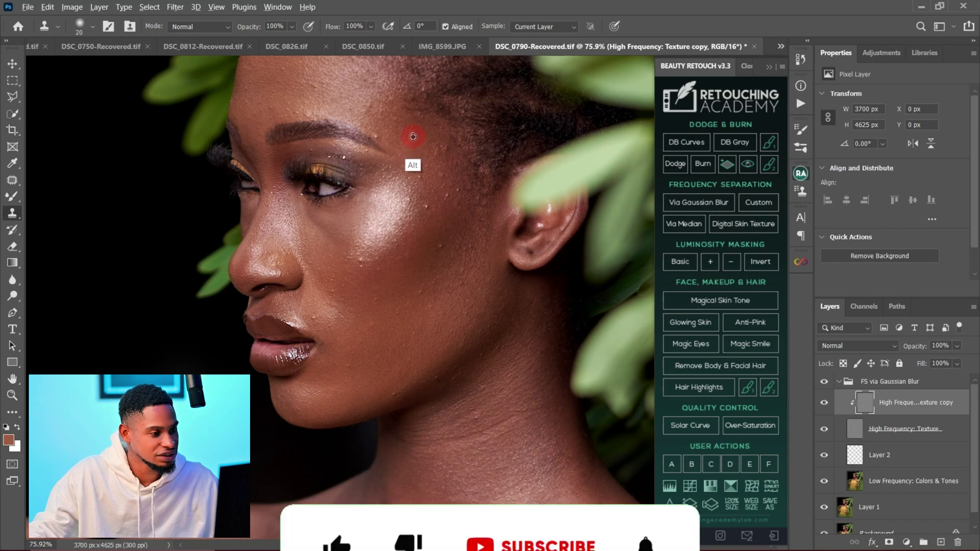
{"action": "left_click", "coordinate": [427, 136], "text": "alt"}
{"action": "left_click", "coordinate": [412, 134]}
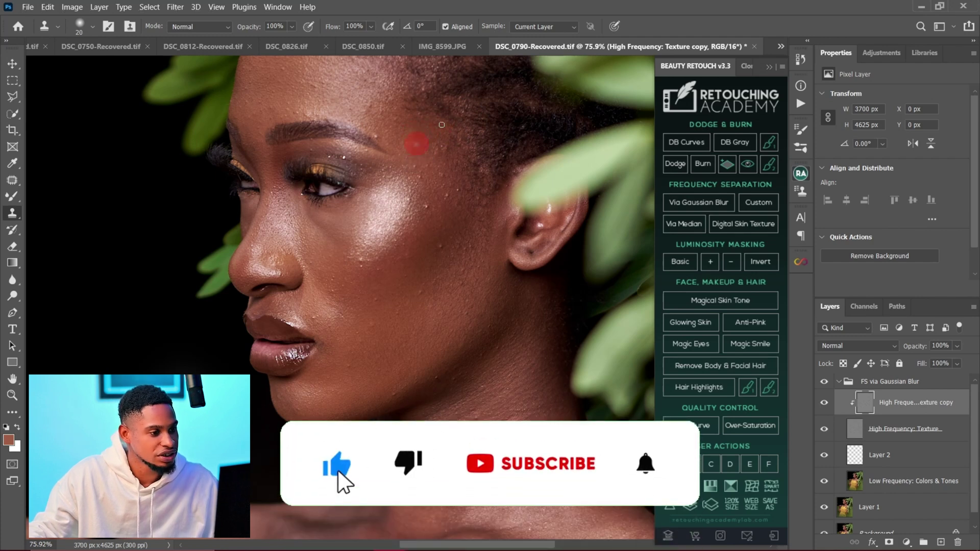
{"action": "left_click", "coordinate": [386, 107]}
{"action": "left_click", "coordinate": [394, 163]}
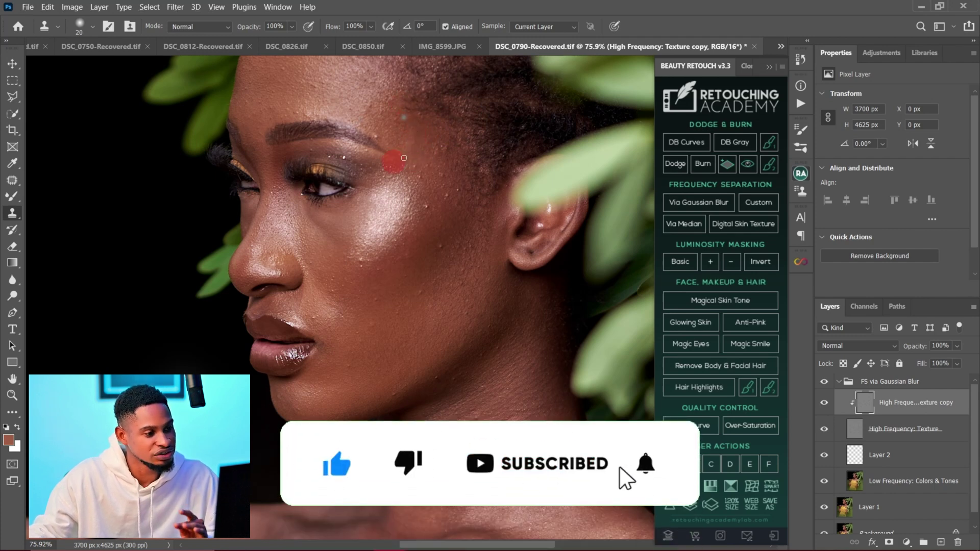
Enlarge the Clone Stamp brush to 35 px and cover the remaining blemishes around the outer end of the eyebrow
{"action": "left_click", "coordinate": [377, 135]}
{"action": "left_click", "coordinate": [282, 197]}
{"action": "key", "text": "bracketright"}
{"action": "key", "text": "bracketright"}
{"action": "key", "text": "bracketright"}
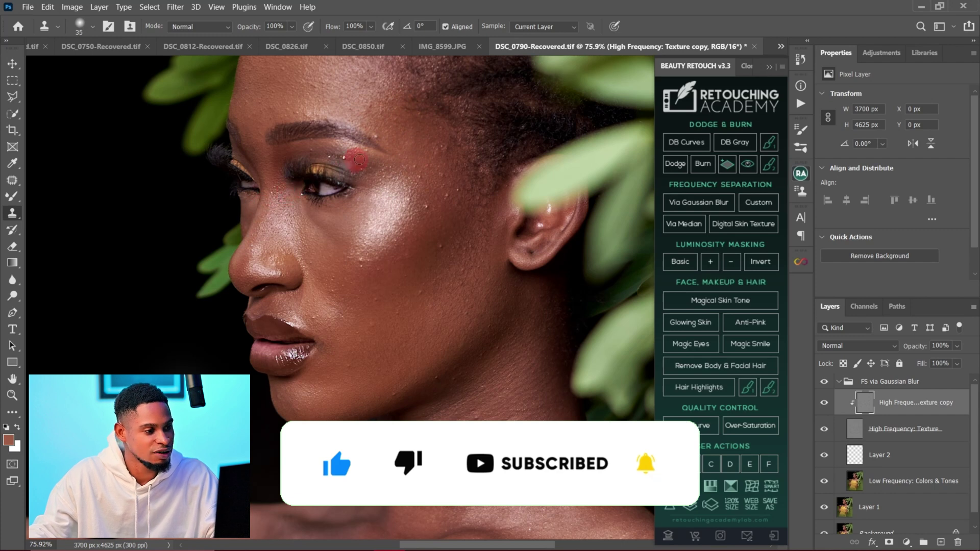
{"action": "left_click", "coordinate": [404, 139]}
{"action": "left_click", "coordinate": [390, 144], "text": "alt"}
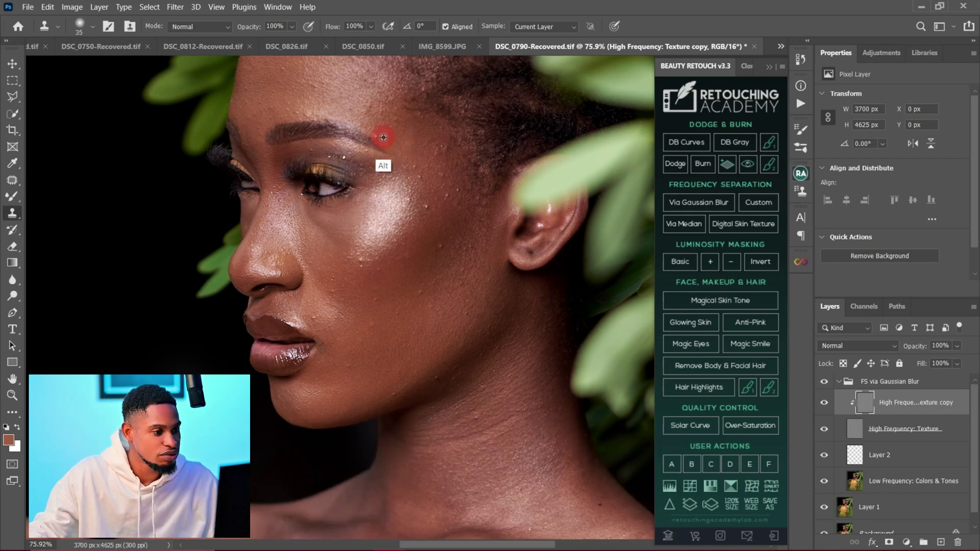
{"action": "left_click", "coordinate": [377, 136]}
{"action": "left_click", "coordinate": [438, 185]}
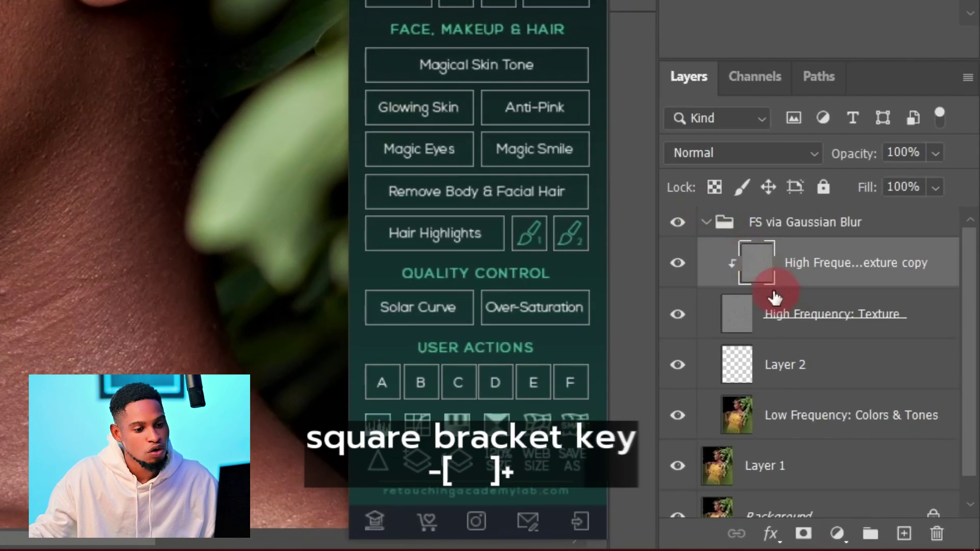
Keep working on the clipped texture copy and clone clean skin over the blemish at the outer edge of the cheek highlight
{"action": "left_click", "coordinate": [869, 407], "text": "ctrl"}
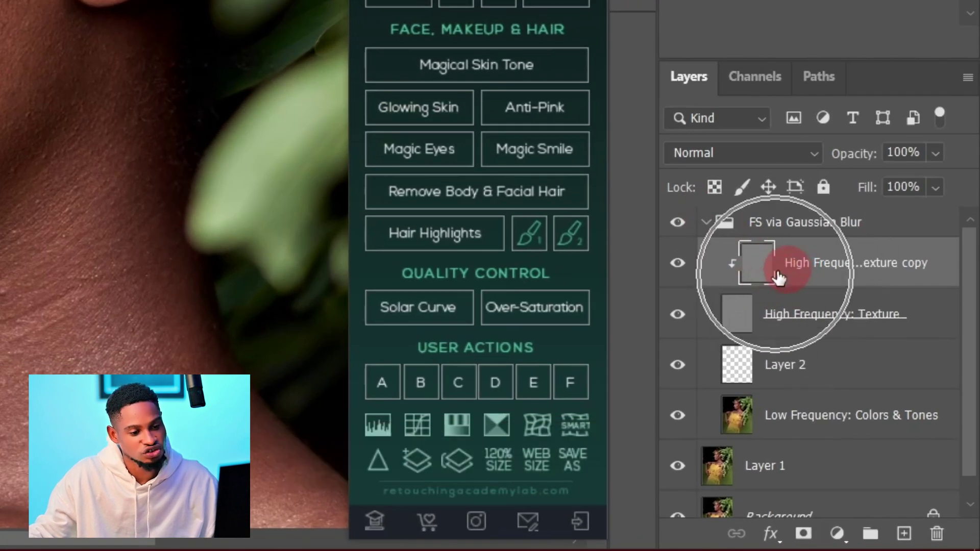
{"action": "key", "text": "ctrl"}
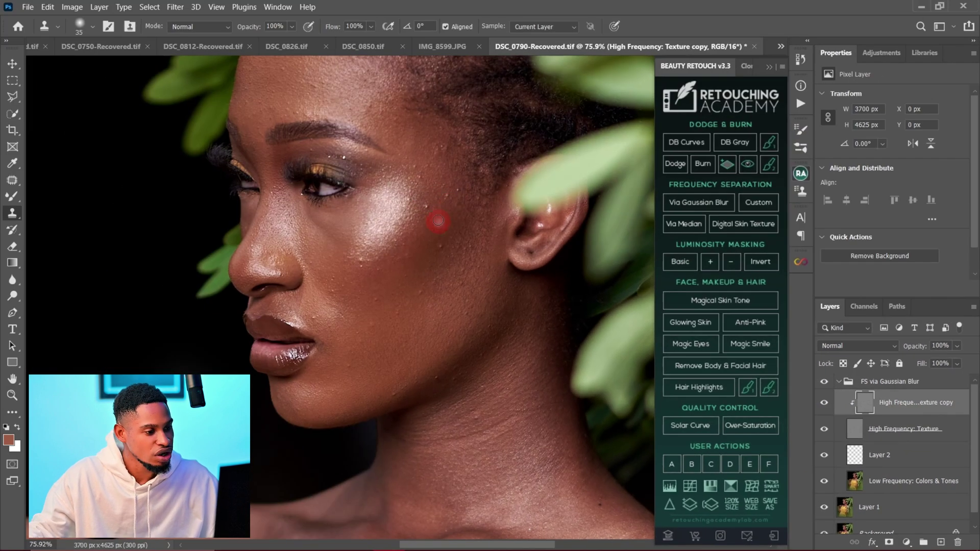
{"action": "left_click", "coordinate": [427, 207]}
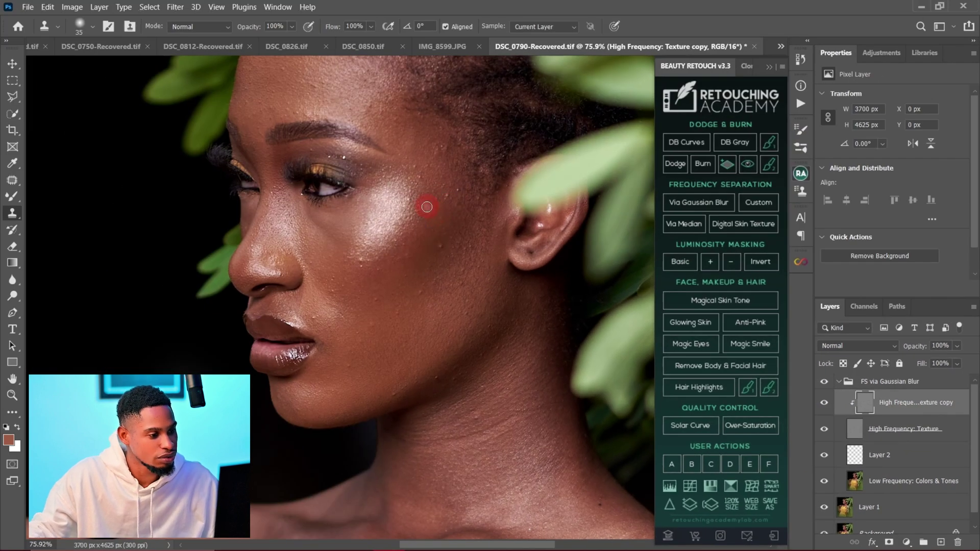
{"action": "left_click", "coordinate": [450, 203], "text": "alt"}
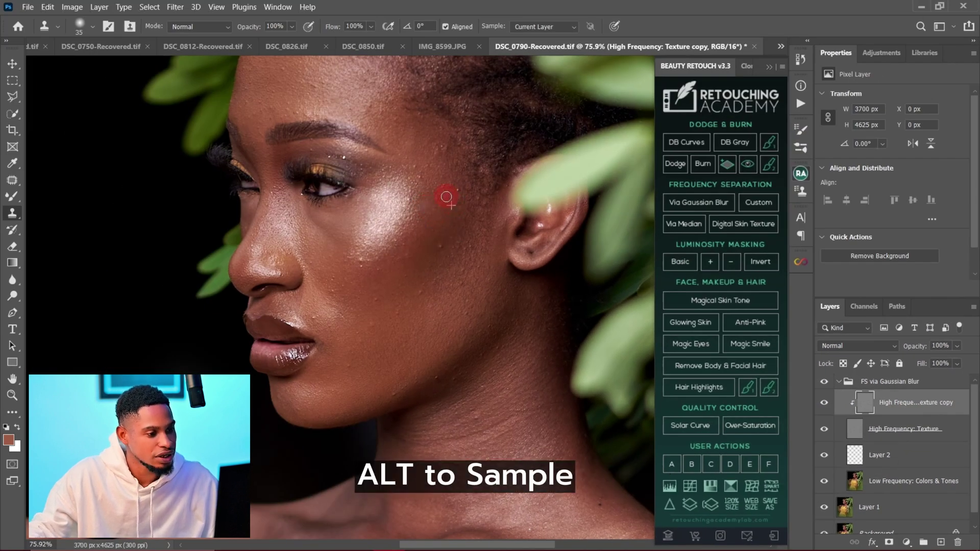
Reduce the Clone Stamp brush to 20 px and stamp out the small spots on the cheek toward the ear
{"action": "key", "text": "["}
{"action": "key", "text": "["}
{"action": "key", "text": "["}
{"action": "key", "text": "["}
{"action": "key", "text": "["}
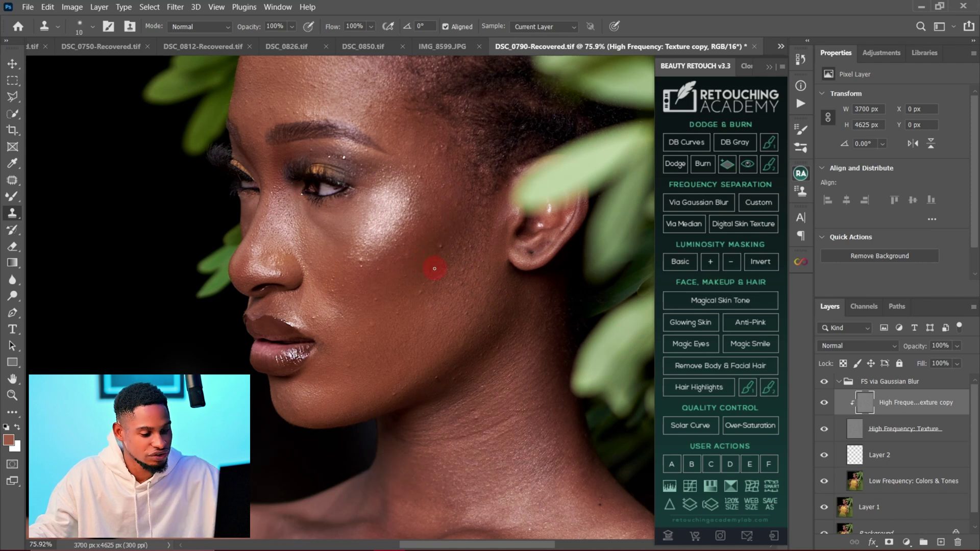
{"action": "left_click", "coordinate": [425, 254], "text": "alt"}
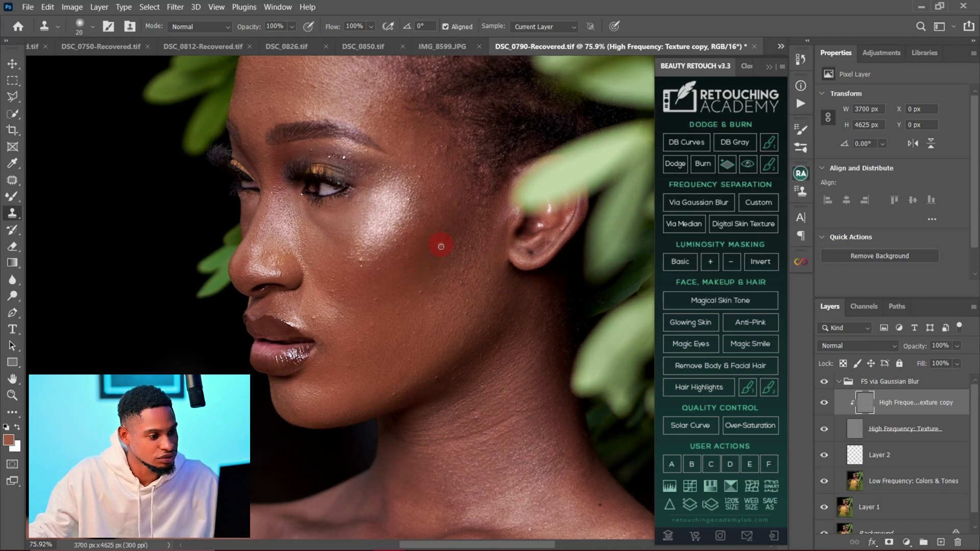
Clone clean texture over the bumps on the cheek below the highlight and the remaining ones on the temple
{"action": "left_click_drag", "start_coordinate": [415, 281], "coordinate": [431, 212]}
{"action": "key", "text": "alt+space"}
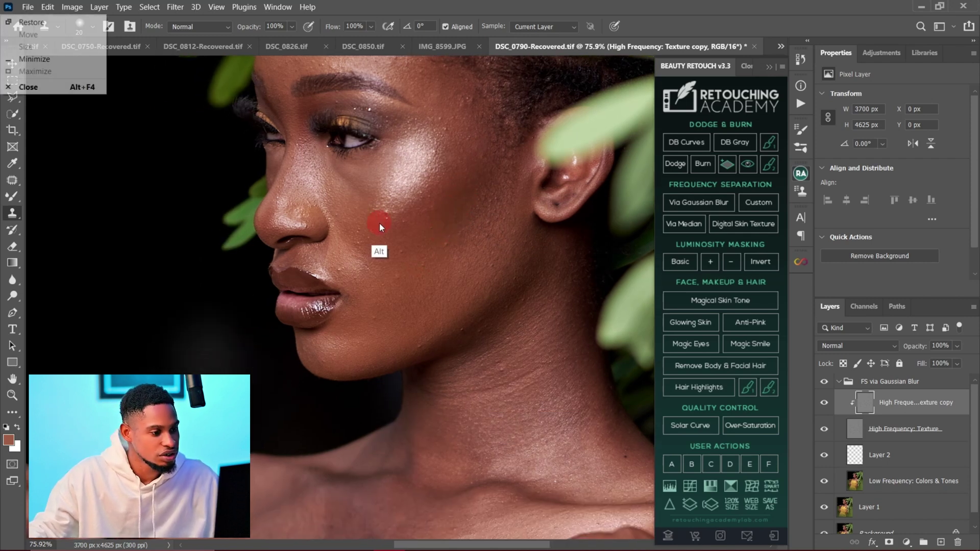
{"action": "key", "text": "alt"}
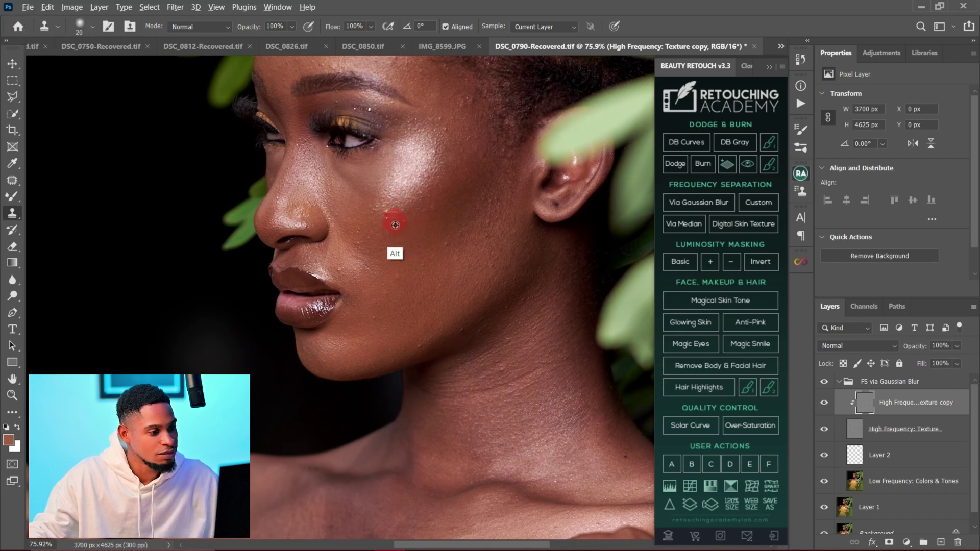
{"action": "left_click", "coordinate": [387, 213]}
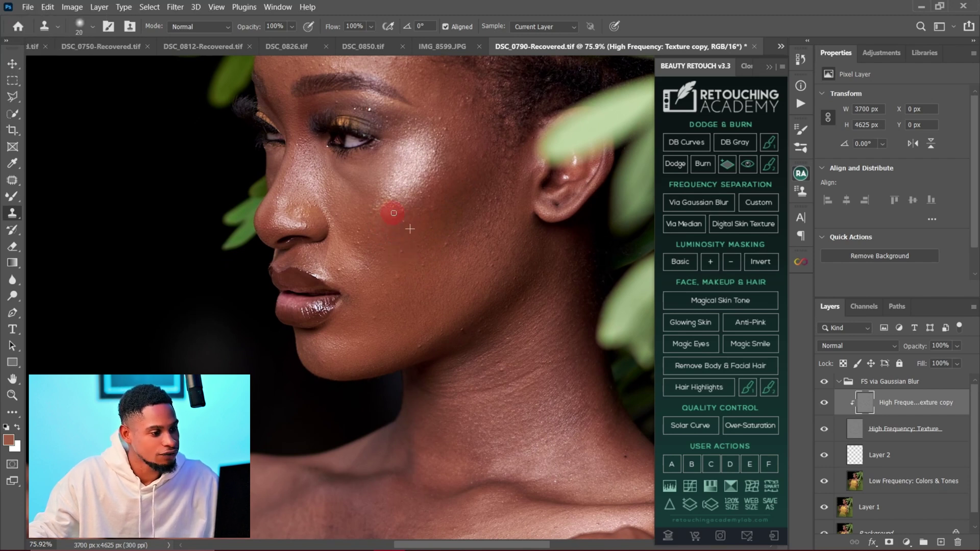
{"action": "left_click_drag", "start_coordinate": [457, 175], "coordinate": [424, 208]}
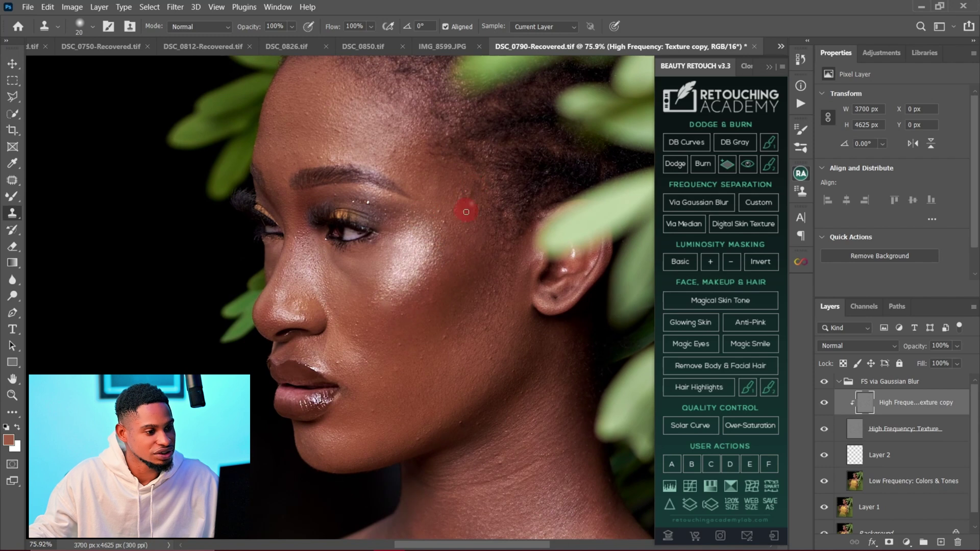
{"action": "scroll", "coordinate": [469, 225], "scroll_direction": "up", "scroll_amount": 2}
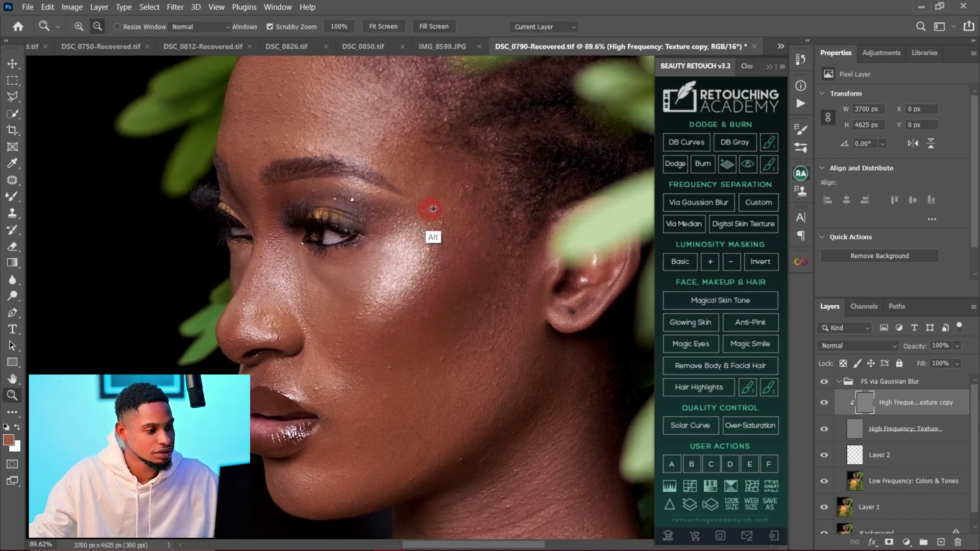
Toggle the visibility of the clipped High Frequency: Texture copy to compare the skin before and after the cleanup
{"action": "left_click", "coordinate": [824, 403]}
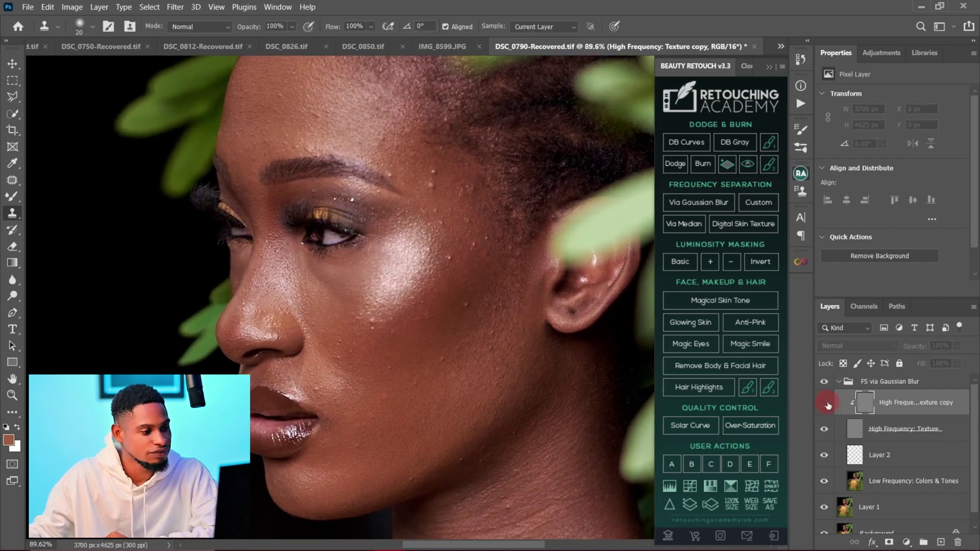
{"action": "left_click", "coordinate": [824, 403]}
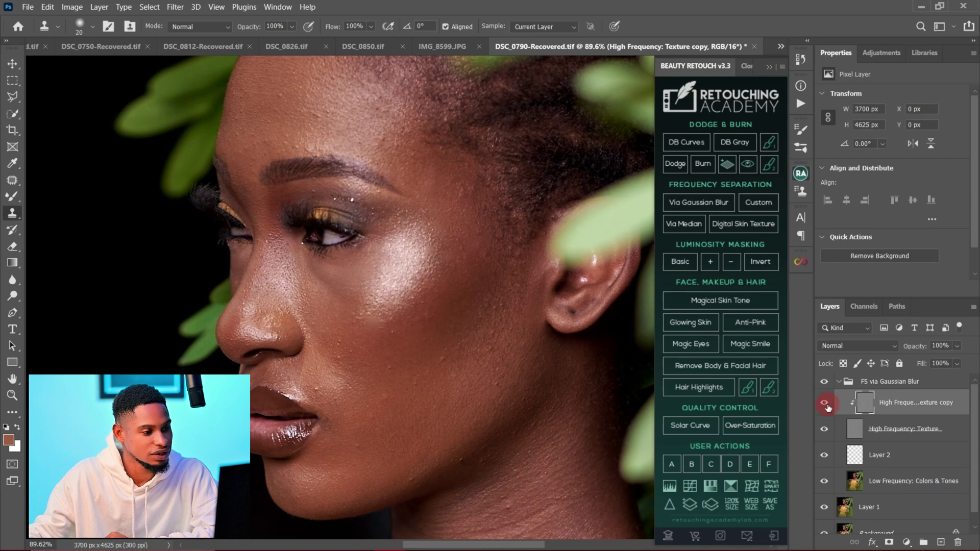
{"action": "left_click", "coordinate": [824, 403]}
{"action": "left_click", "coordinate": [827, 408]}
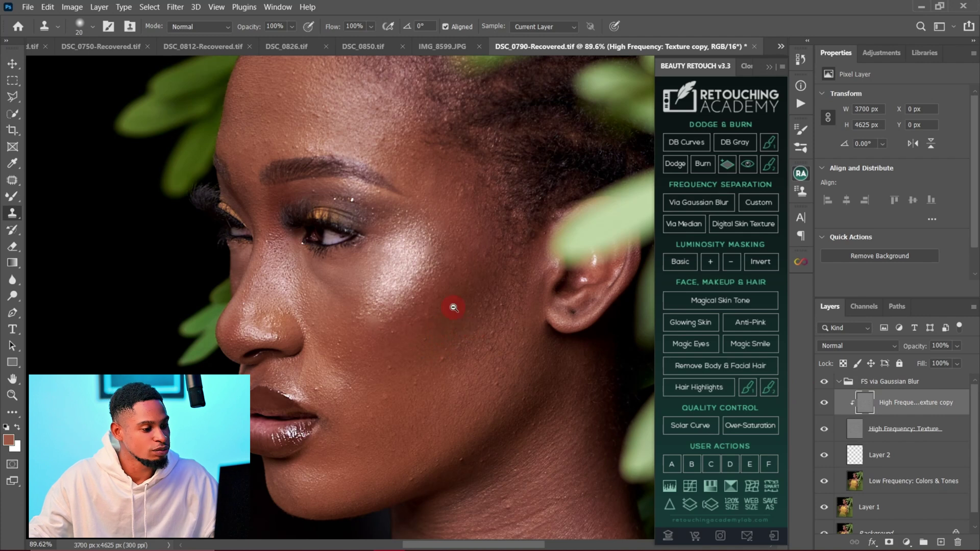
Rename the empty Layer 2 as "corretive tone" and keep it selected
{"action": "left_click_drag", "start_coordinate": [453, 308], "coordinate": [425, 309]}
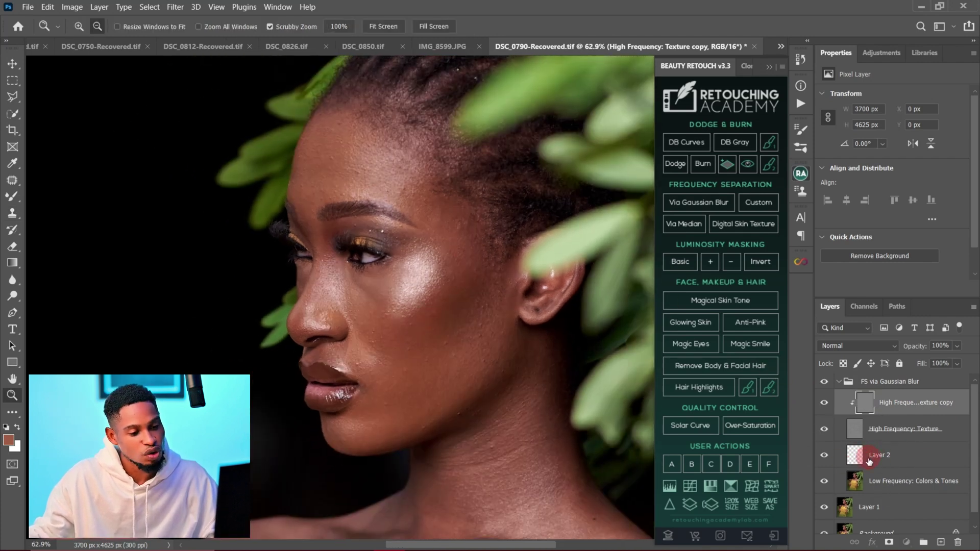
{"action": "left_click", "coordinate": [869, 461]}
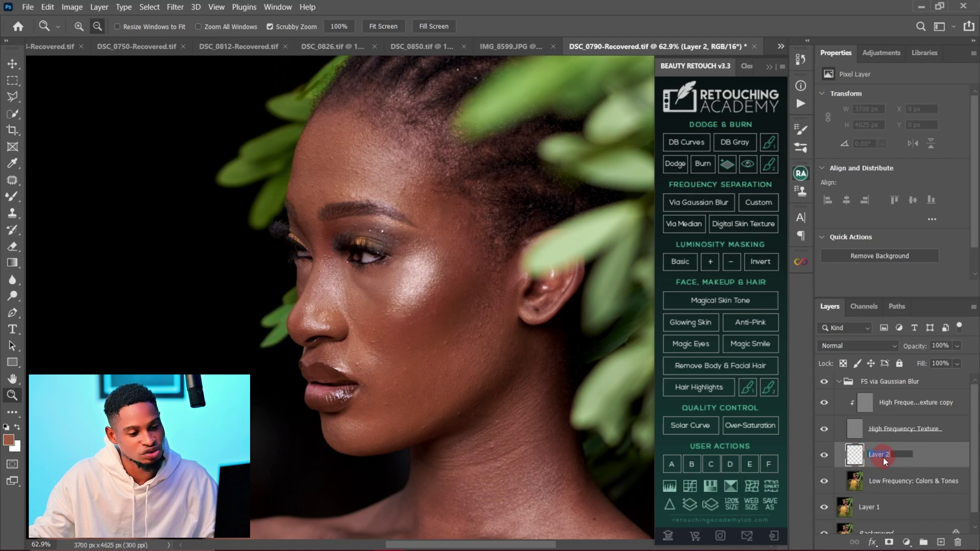
{"action": "type", "text": "corrective tone"}
{"action": "left_click", "coordinate": [876, 462]}
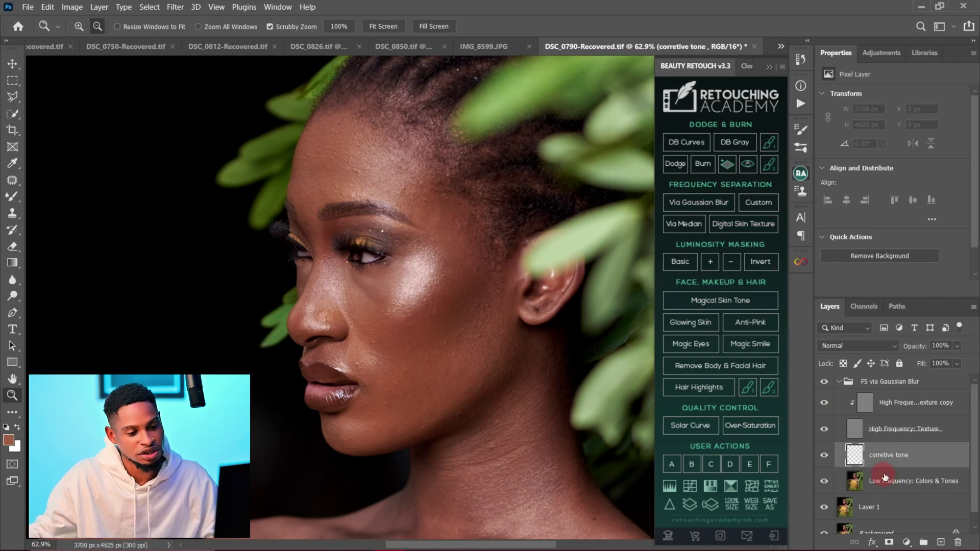
{"action": "left_click", "coordinate": [888, 458]}
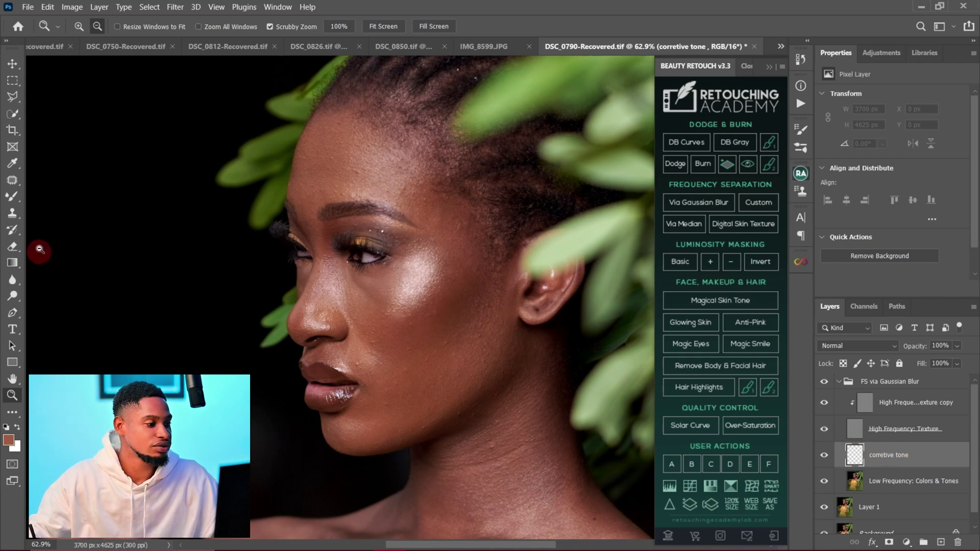
Activate the Mixer Brush tool and choose the Soft Round brush at 100 px with 0% hardness
{"action": "left_click", "coordinate": [8, 199]}
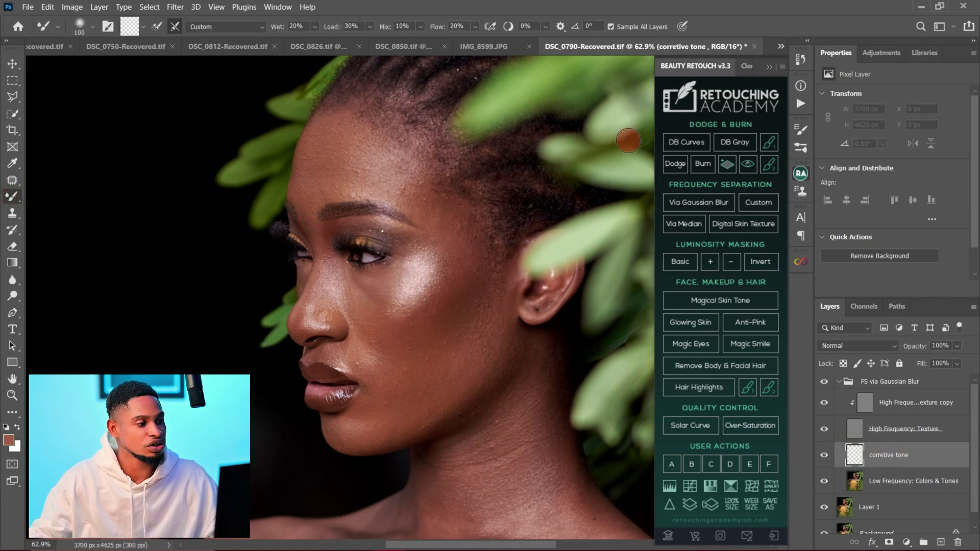
{"action": "left_click", "coordinate": [83, 24]}
{"action": "left_click", "coordinate": [93, 200]}
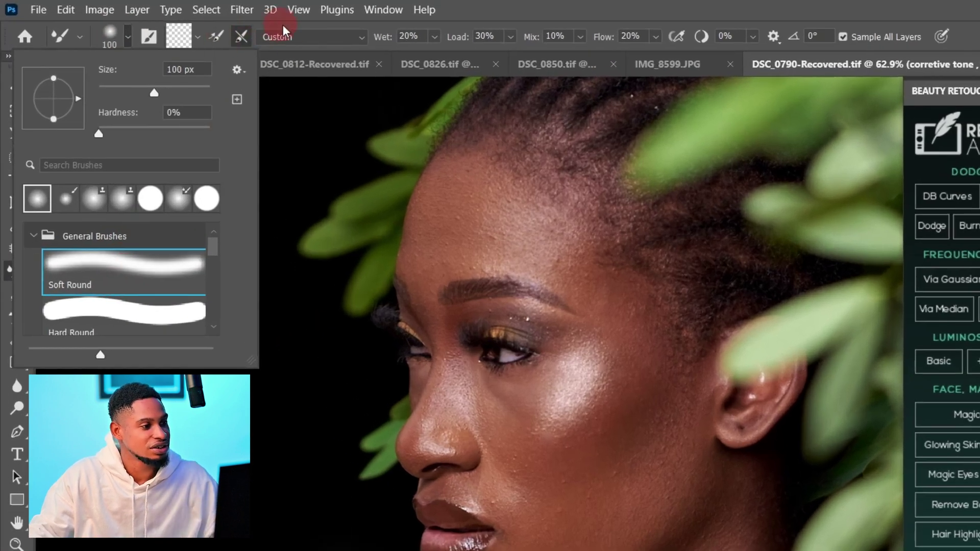
Review the Mixer Brush's Custom preset together with its wet, load, mix, flow and Sample All Layers settings
{"action": "left_click", "coordinate": [352, 41]}
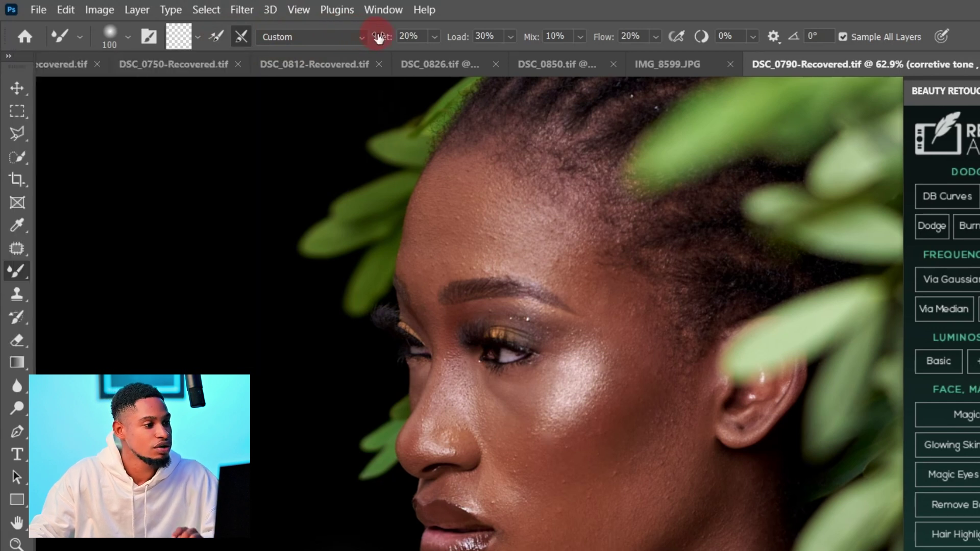
{"action": "left_click", "coordinate": [511, 42]}
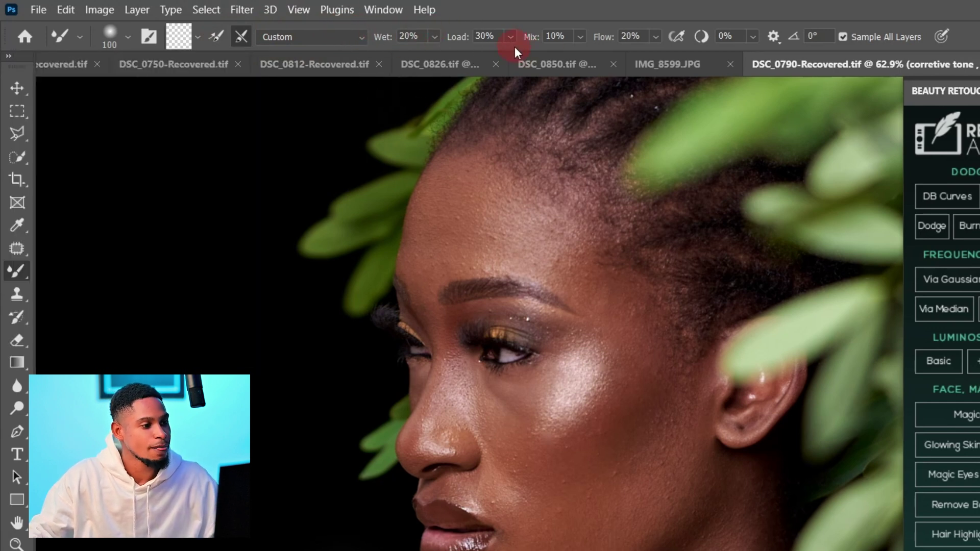
{"action": "left_click", "coordinate": [499, 39]}
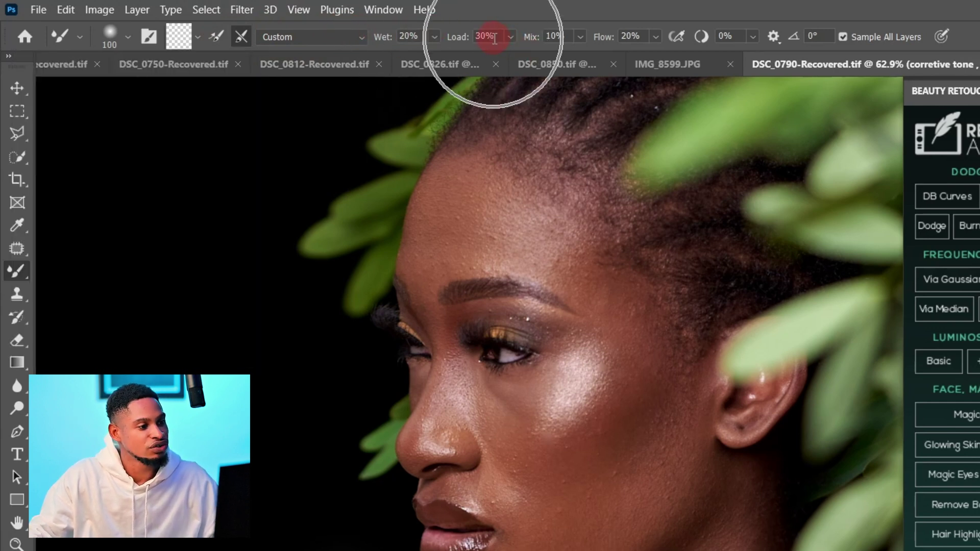
{"action": "left_click", "coordinate": [568, 39]}
{"action": "left_click", "coordinate": [630, 37]}
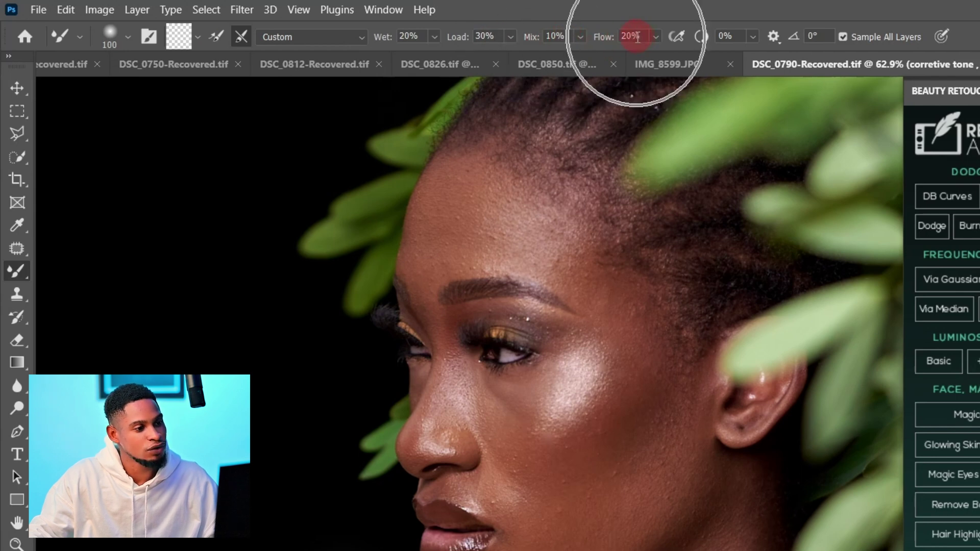
{"action": "left_click", "coordinate": [841, 37]}
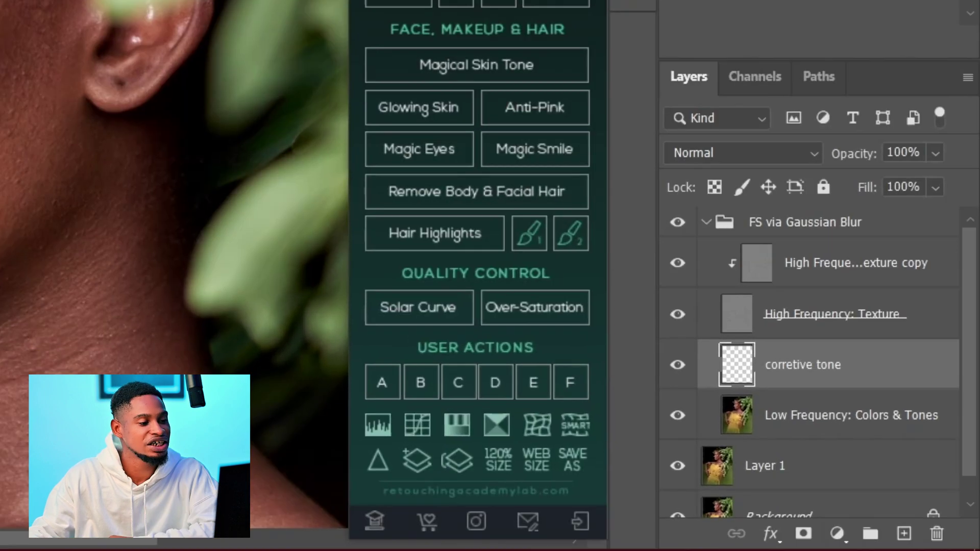
Examine the corretive tone layer's position between High Frequency: Texture and Low Frequency: Colors & Tones
{"action": "left_click", "coordinate": [732, 352]}
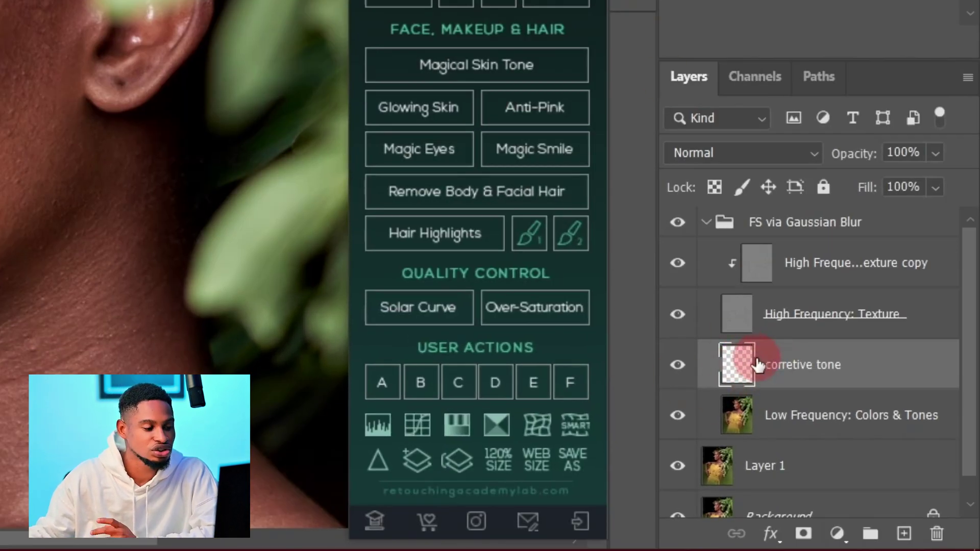
{"action": "left_click", "coordinate": [780, 413]}
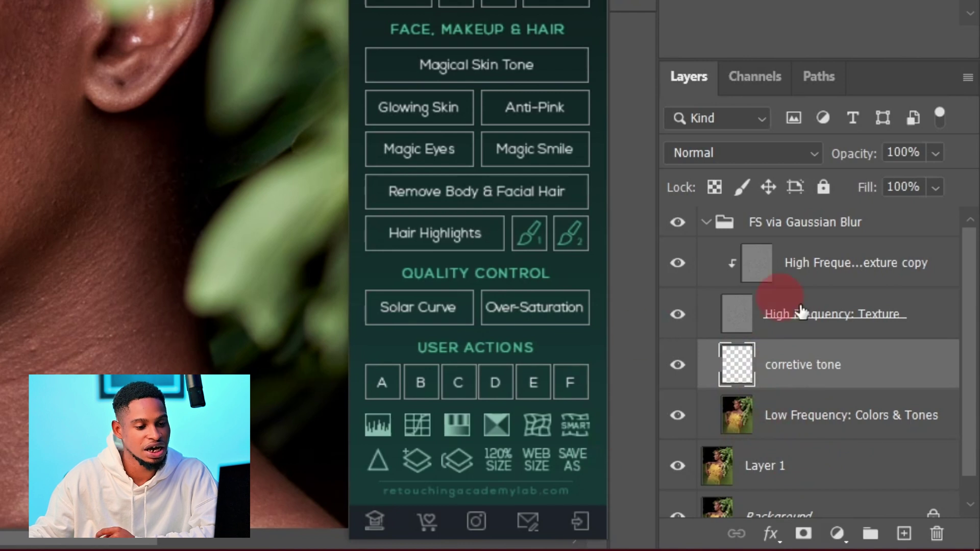
Hide the High Frequency: Texture layer and blend the edge of the cheek highlight with the Mixer Brush at 90 px
{"action": "key", "text": "ctrl"}
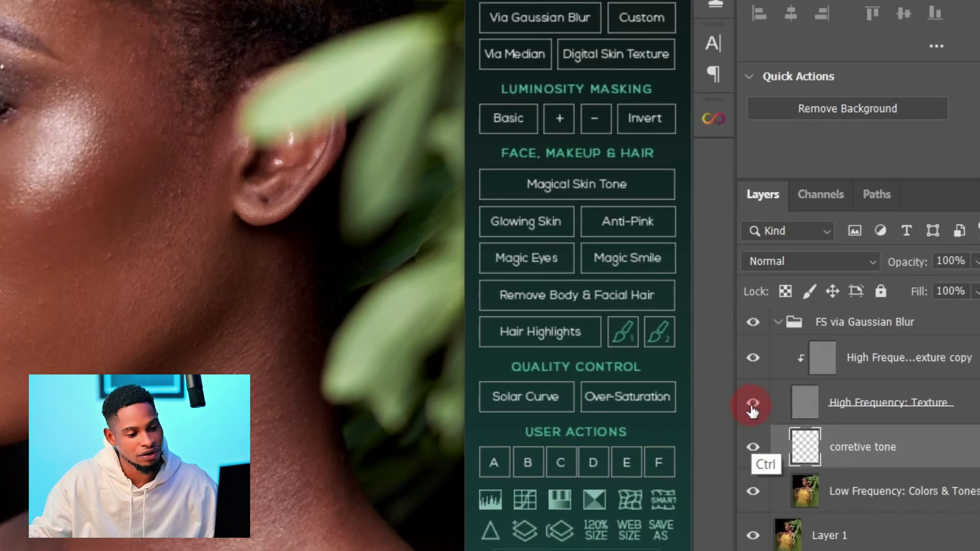
{"action": "left_click", "coordinate": [753, 406]}
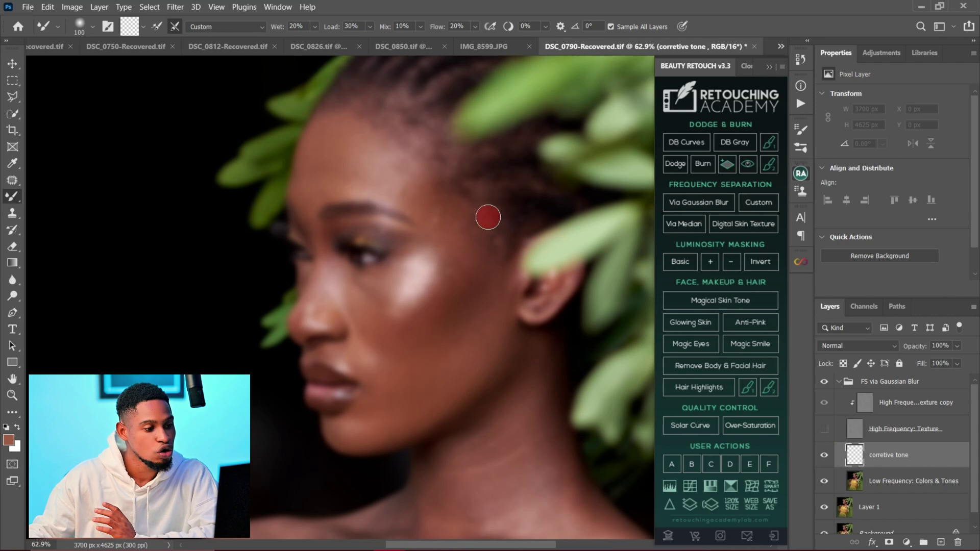
{"action": "key", "text": "bracketright"}
{"action": "key", "text": "bracketright"}
{"action": "key", "text": "bracketright"}
{"action": "key", "text": "bracketright"}
{"action": "key", "text": "bracketright"}
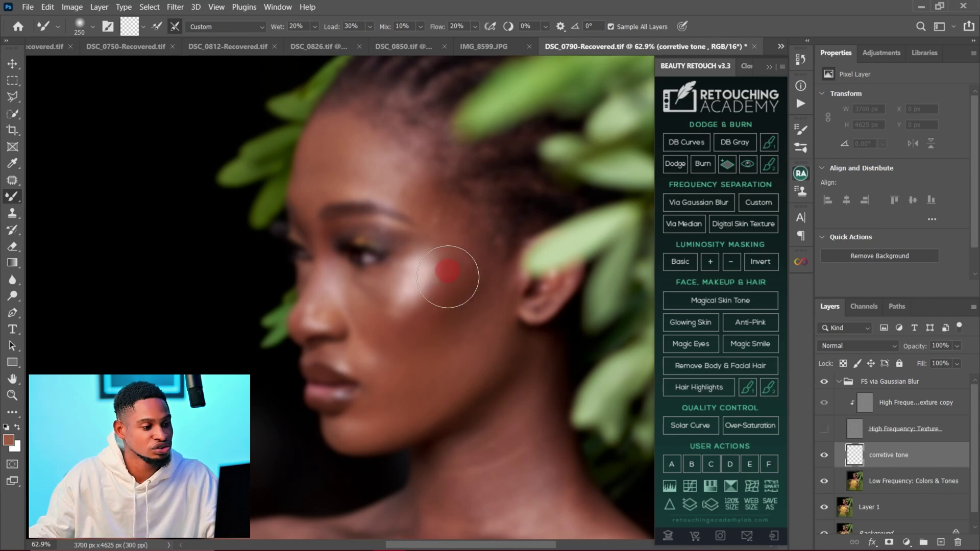
{"action": "key", "text": "bracketleft"}
{"action": "key", "text": "bracketleft"}
{"action": "key", "text": "bracketleft"}
{"action": "key", "text": "bracketleft"}
{"action": "key", "text": "bracketleft"}
{"action": "key", "text": "bracketleft"}
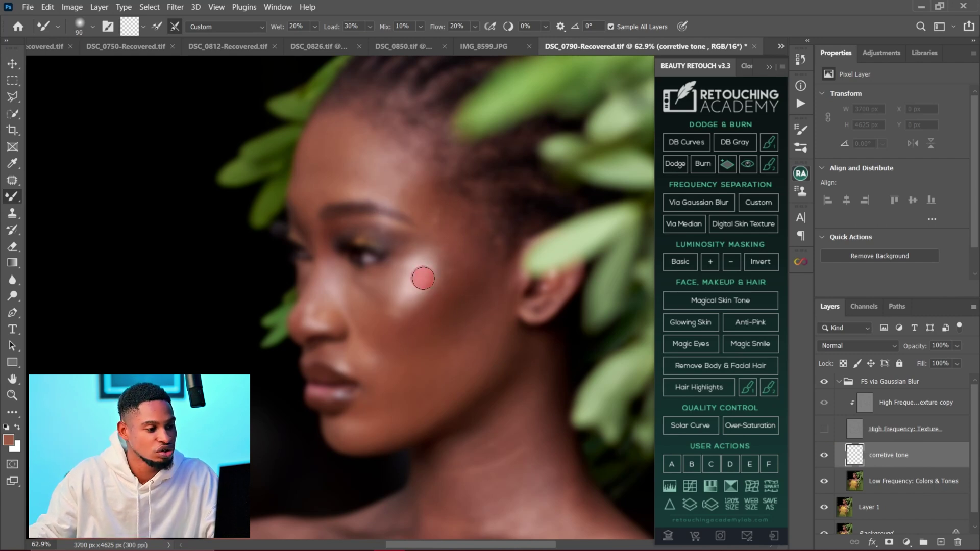
{"action": "mouse_move", "coordinate": [416, 272]}
{"action": "left_mouse_down"}
{"action": "mouse_move", "coordinate": [409, 299]}
{"action": "mouse_move", "coordinate": [406, 280]}
{"action": "mouse_move", "coordinate": [450, 267]}
{"action": "left_mouse_up"}
Smooth the tones of the outer cheek between the highlight and the ear with the Mixer Brush at 175 px
{"action": "key", "text": "bracketright"}
{"action": "key", "text": "bracketright"}
{"action": "key", "text": "bracketright"}
{"action": "key", "text": "bracketright"}
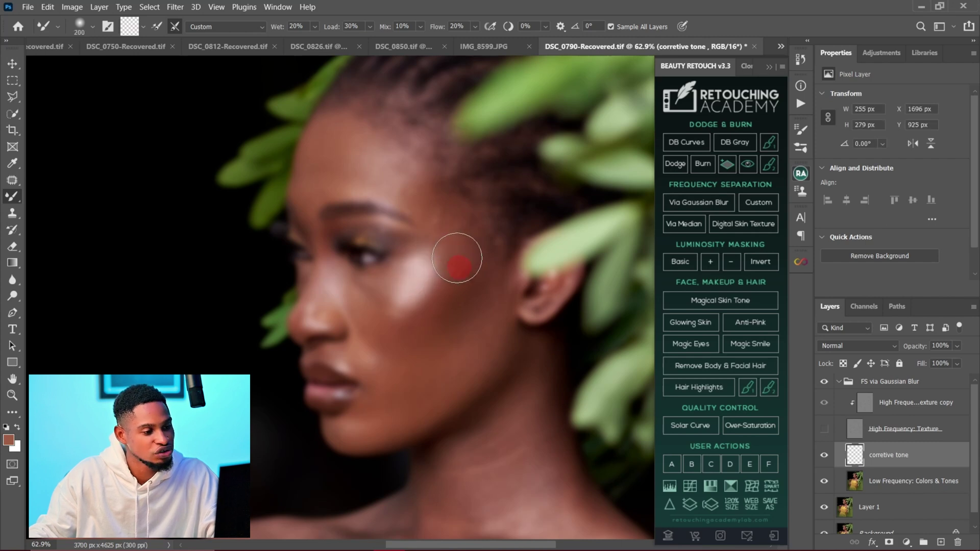
{"action": "key", "text": "bracketleft"}
{"action": "left_click_drag", "start_coordinate": [431, 313], "coordinate": [458, 279]}
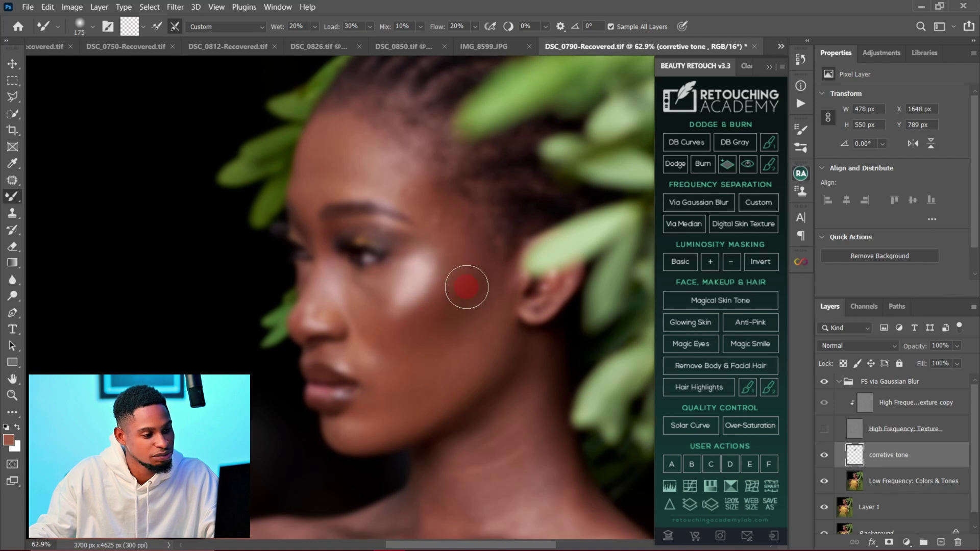
{"action": "left_click_drag", "start_coordinate": [478, 331], "coordinate": [481, 328]}
Blend the skin tones beside the nose at 80 px, and enlarge the Mixer Brush to 125 px for the under-eye area
{"action": "key", "text": "bracketleft"}
{"action": "key", "text": "bracketleft"}
{"action": "key", "text": "bracketleft"}
{"action": "key", "text": "bracketleft"}
{"action": "key", "text": "bracketleft"}
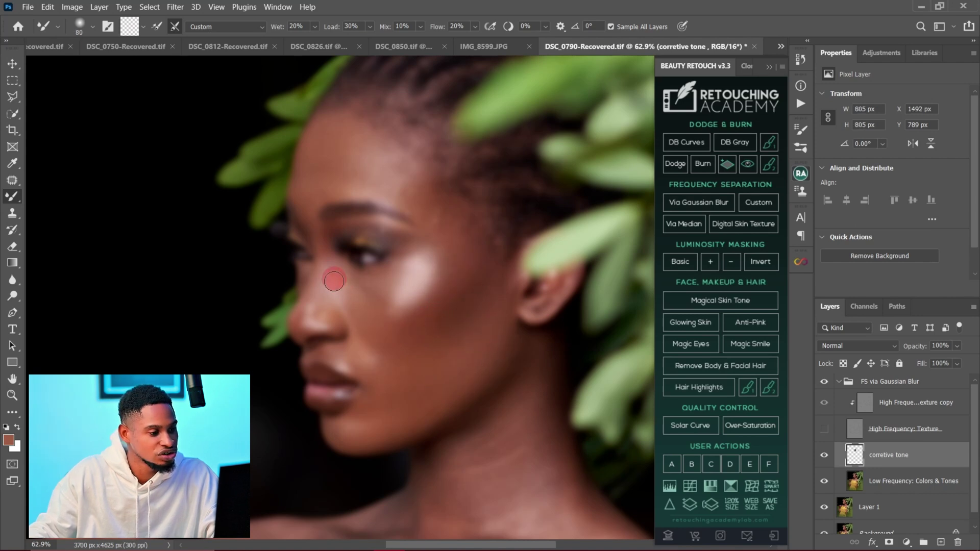
{"action": "left_click_drag", "start_coordinate": [328, 277], "coordinate": [369, 319]}
{"action": "key", "text": "bracketright"}
{"action": "key", "text": "bracketright"}
{"action": "key", "text": "bracketright"}
{"action": "key", "text": "bracketright"}
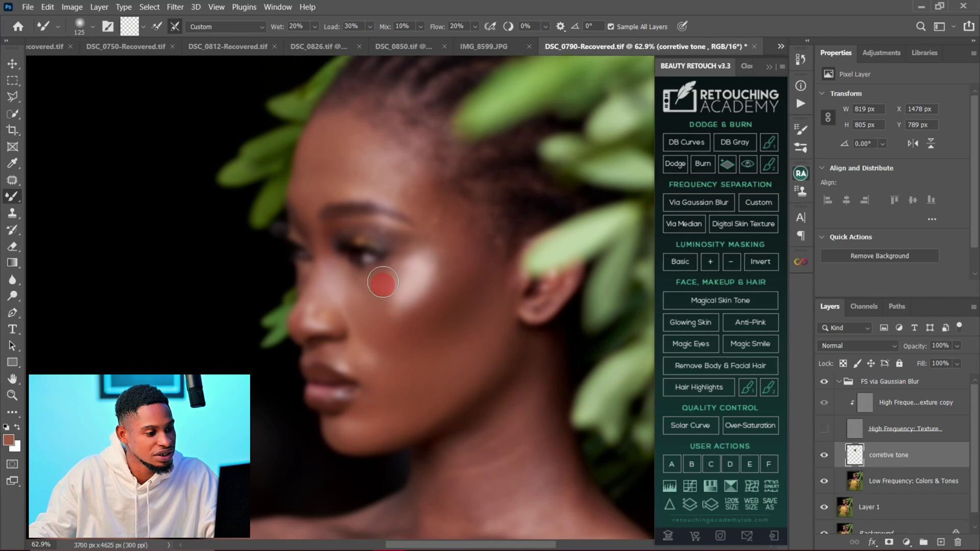
Smooth the temple and forehead tones with the Mixer Brush at 175 px and show the High Frequency: Texture layer again
{"action": "key", "text": "bracketleft"}
{"action": "key", "text": "bracketleft"}
{"action": "key", "text": "bracketleft"}
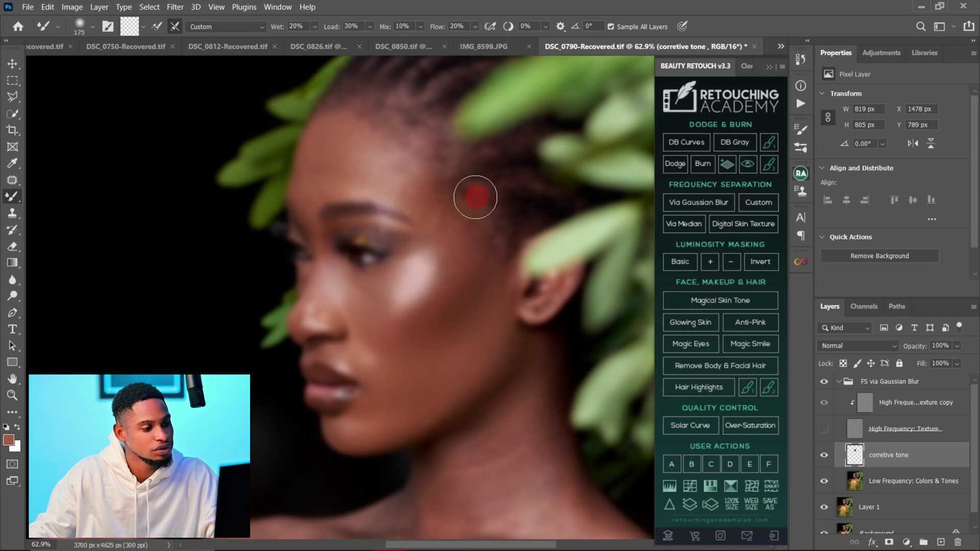
{"action": "mouse_move", "coordinate": [433, 200]}
{"action": "left_mouse_down"}
{"action": "mouse_move", "coordinate": [435, 280]}
{"action": "mouse_move", "coordinate": [397, 320]}
{"action": "mouse_move", "coordinate": [754, 336]}
{"action": "mouse_move", "coordinate": [802, 426]}
{"action": "left_mouse_up"}
{"action": "left_click", "coordinate": [823, 429]}
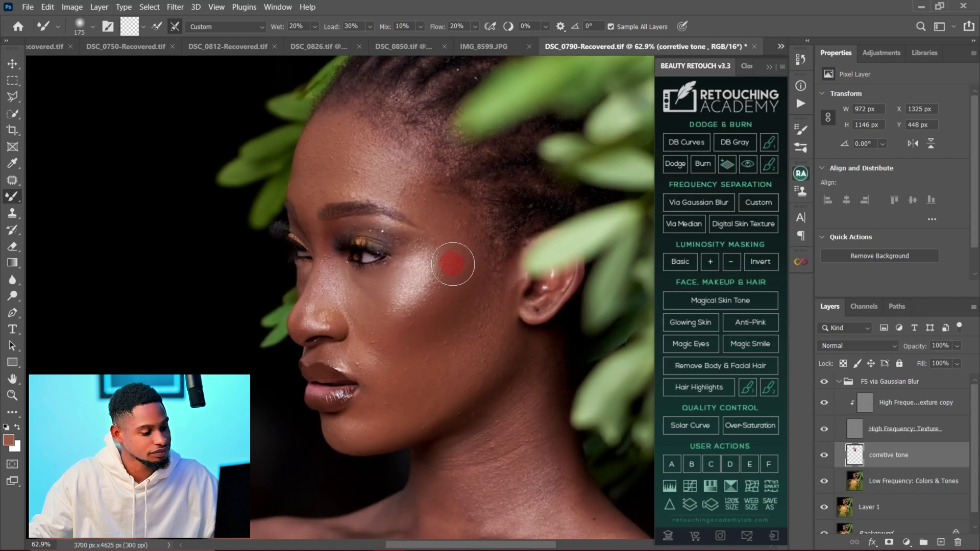
Compare the face with and without the corretive tone layer, both close up and zoomed out
{"action": "key", "text": "z"}
{"action": "left_click_drag", "start_coordinate": [464, 262], "coordinate": [500, 264]}
{"action": "key", "text": "b"}
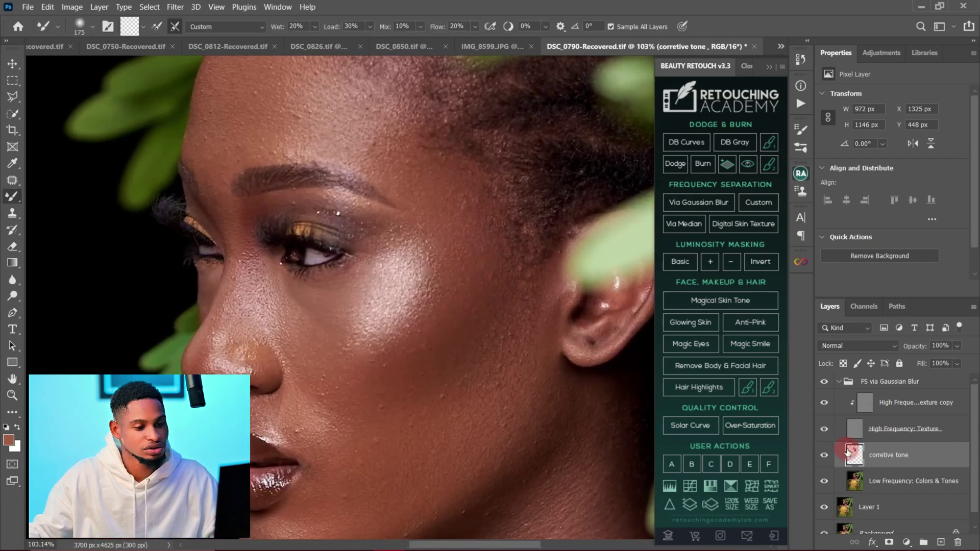
{"action": "left_click", "coordinate": [825, 456]}
{"action": "left_click", "coordinate": [825, 455]}
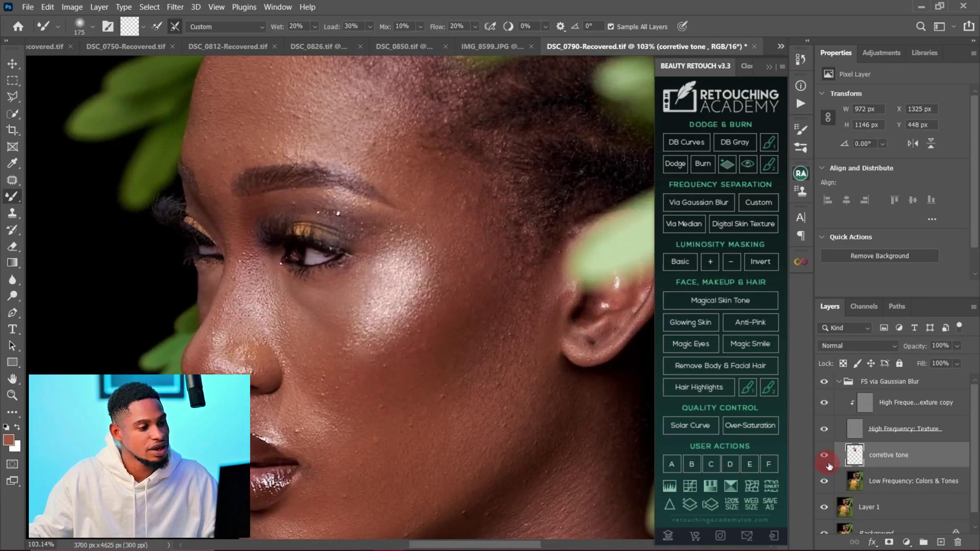
{"action": "left_click", "coordinate": [824, 456]}
{"action": "left_click", "coordinate": [824, 455]}
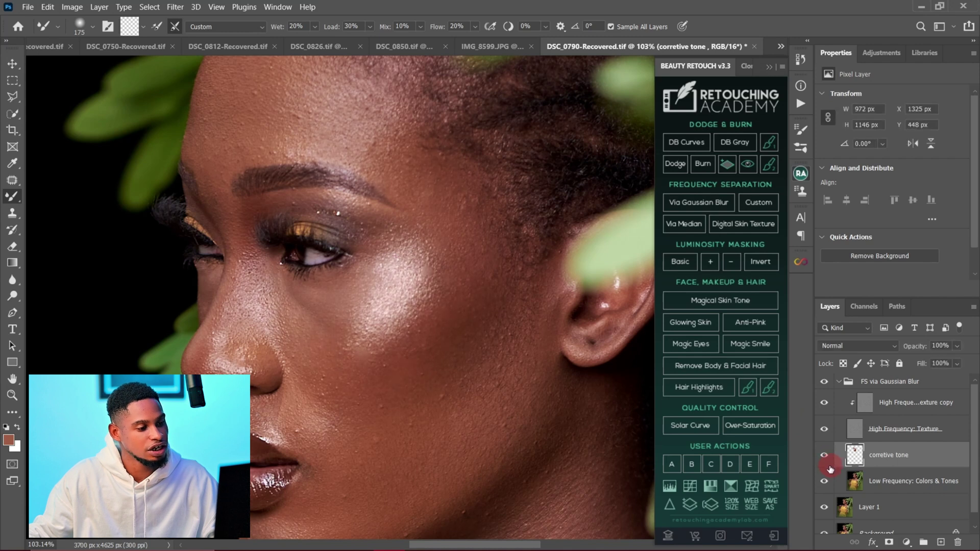
{"action": "key", "text": "z"}
{"action": "mouse_move", "coordinate": [446, 324]}
{"action": "left_mouse_down"}
{"action": "mouse_move", "coordinate": [423, 339]}
{"action": "mouse_move", "coordinate": [405, 328]}
{"action": "left_mouse_up"}
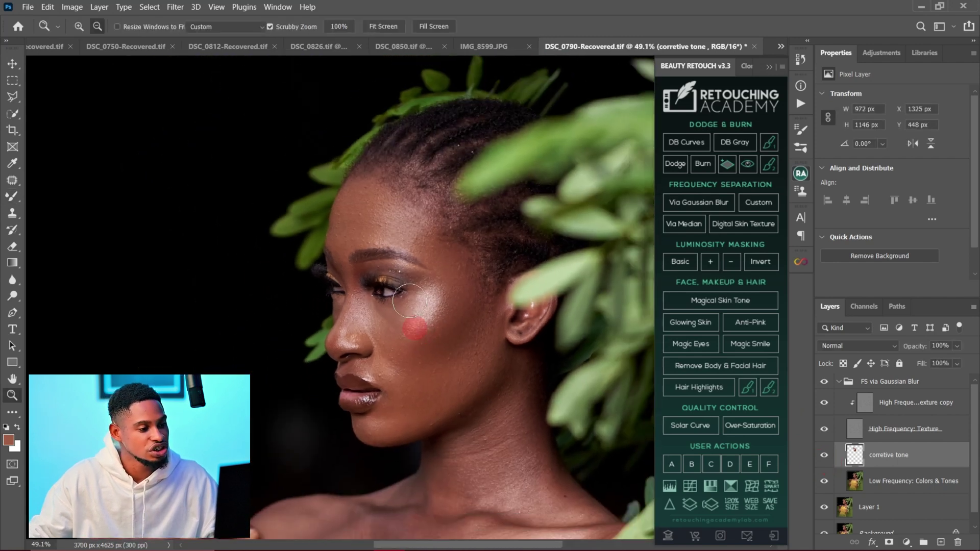
{"action": "key", "text": "b"}
{"action": "left_click", "coordinate": [823, 456]}
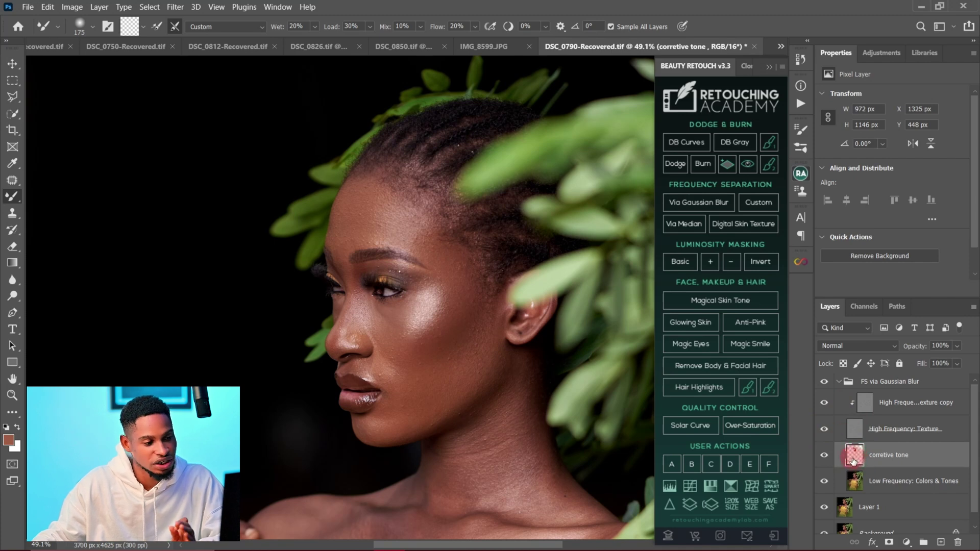
Erase part of the corretive tone layer beside the cheek highlight with the Eraser at 250 px and 100% opacity
{"action": "key", "text": "e"}
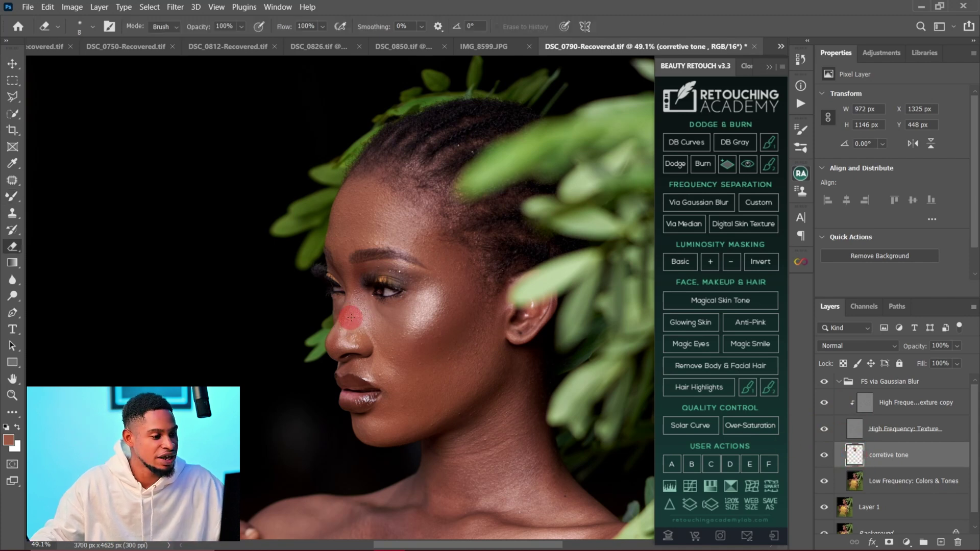
{"action": "key", "text": "bracketright"}
{"action": "key", "text": "bracketright"}
{"action": "key", "text": "bracketright"}
{"action": "key", "text": "bracketright"}
{"action": "key", "text": "bracketright"}
{"action": "key", "text": "bracketright"}
{"action": "key", "text": "bracketright"}
{"action": "key", "text": "bracketright"}
{"action": "key", "text": "bracketright"}
{"action": "key", "text": "bracketright"}
{"action": "key", "text": "bracketright"}
{"action": "key", "text": "bracketright"}
{"action": "key", "text": "bracketright"}
{"action": "key", "text": "bracketright"}
{"action": "key", "text": "bracketright"}
{"action": "key", "text": "bracketright"}
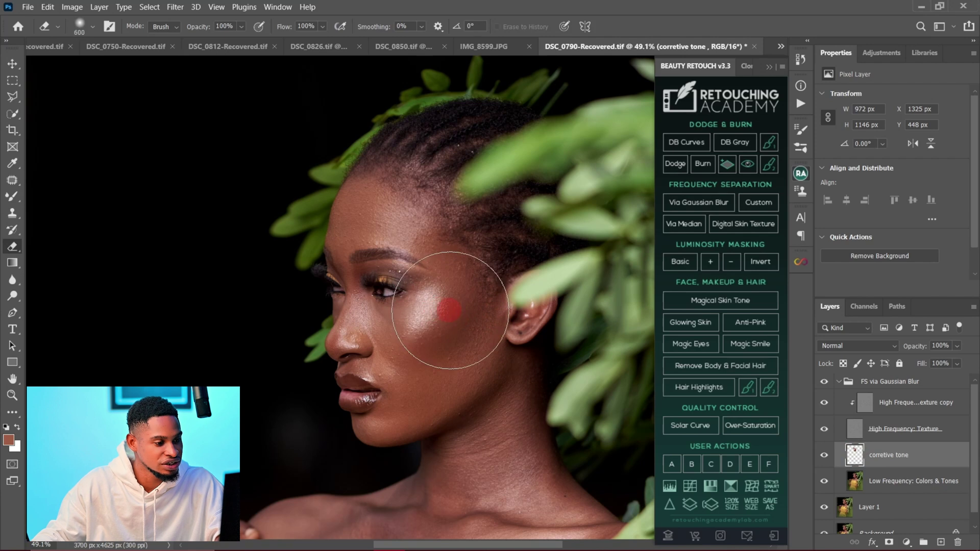
{"action": "key", "text": "bracketleft"}
{"action": "key", "text": "bracketleft"}
{"action": "key", "text": "bracketleft"}
{"action": "key", "text": "bracketleft"}
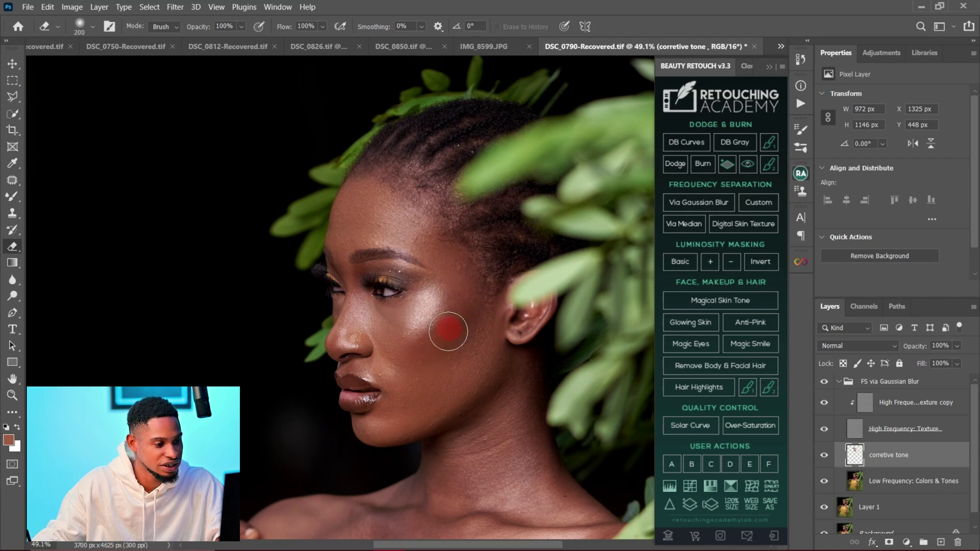
{"action": "key", "text": "bracketright"}
{"action": "left_click", "coordinate": [867, 382]}
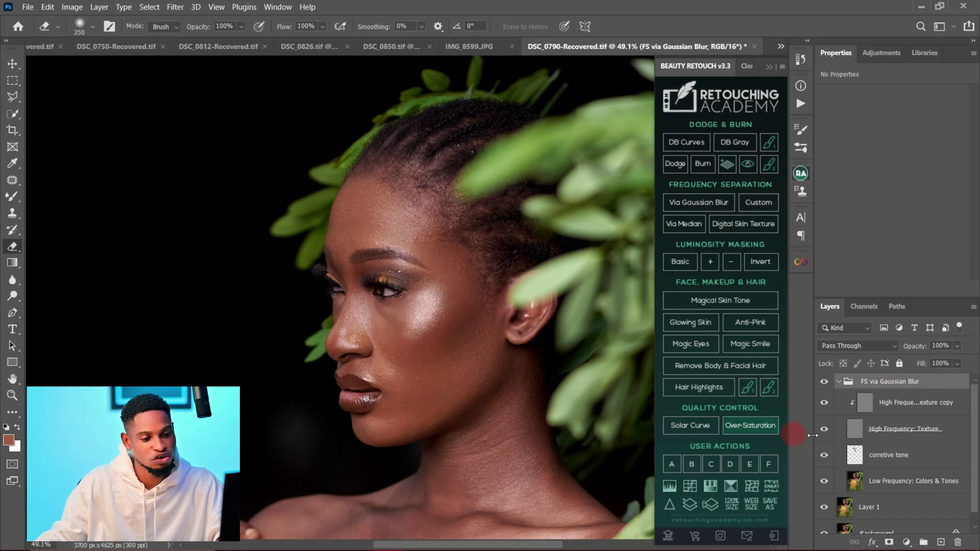
{"action": "left_click", "coordinate": [858, 453]}
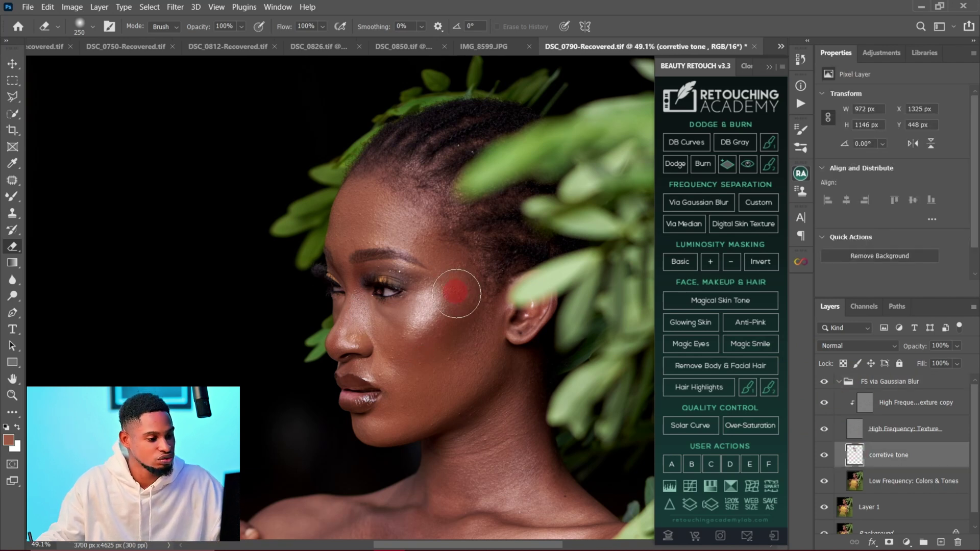
{"action": "left_click_drag", "start_coordinate": [455, 292], "coordinate": [437, 301]}
Erase the corretive tone layer over the lower cheek and mouth area with the Eraser at 600 px
{"action": "key", "text": "bracketright"}
{"action": "key", "text": "bracketright"}
{"action": "key", "text": "bracketright"}
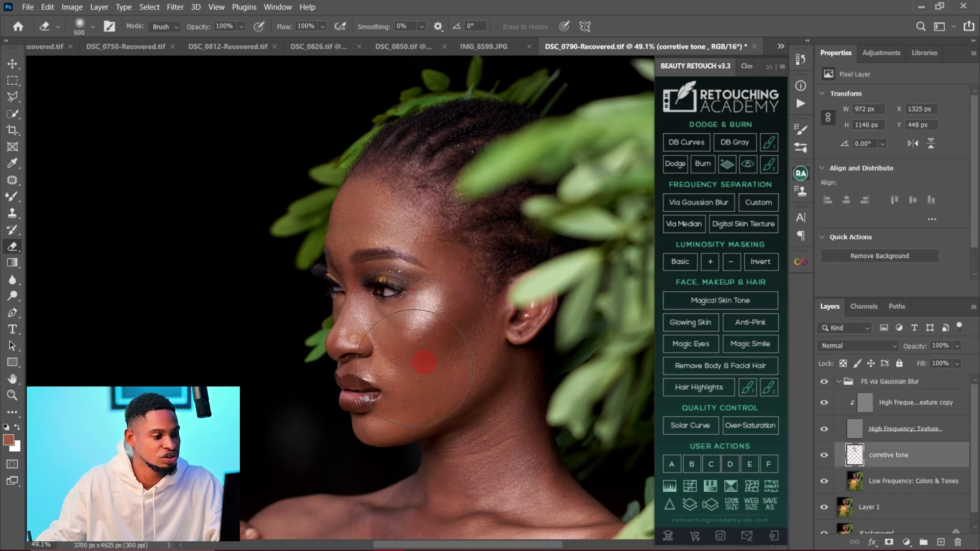
{"action": "left_click_drag", "start_coordinate": [380, 378], "coordinate": [412, 379]}
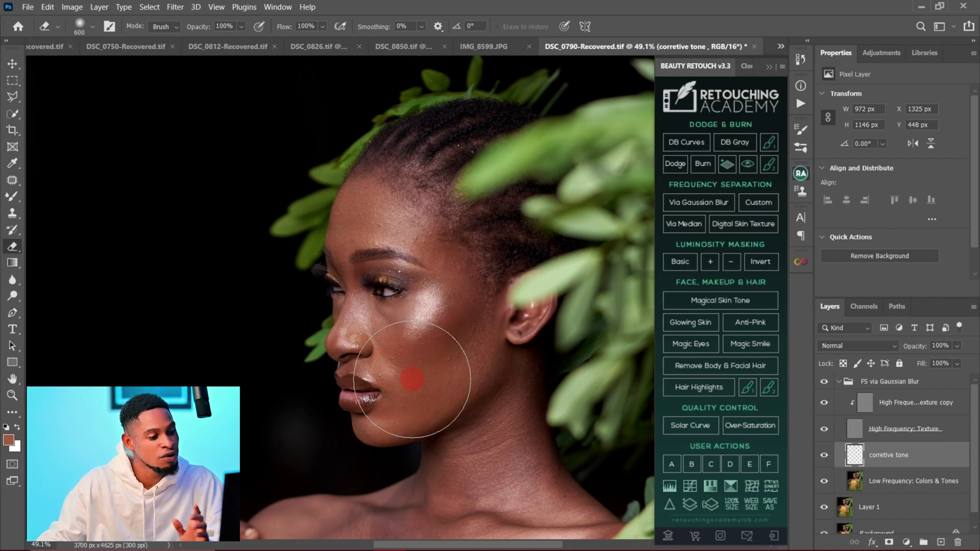
Reduce the Eraser below 150 px and erase the correction along the lower edge of the cheek highlight
{"action": "key", "text": "bracketleft"}
{"action": "key", "text": "bracketleft"}
{"action": "key", "text": "bracketleft"}
{"action": "key", "text": "bracketleft"}
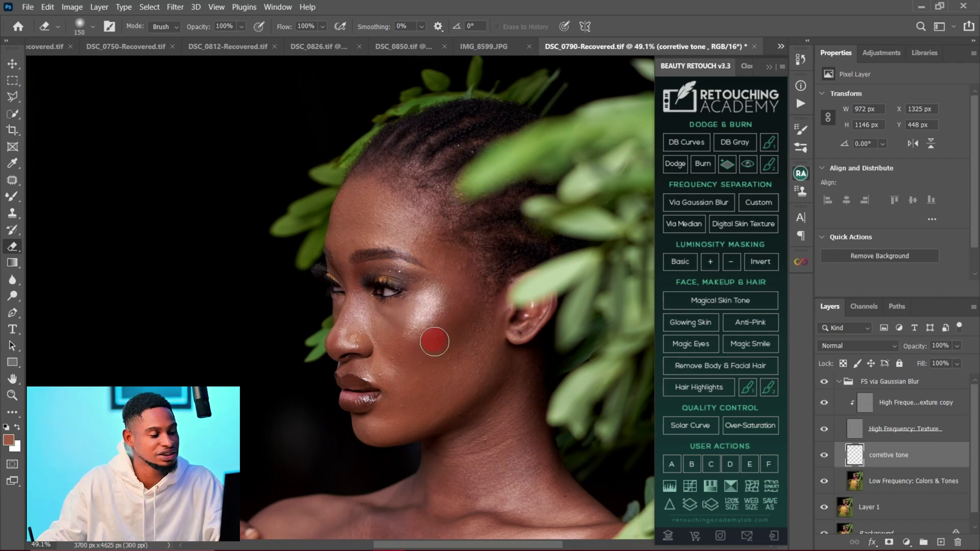
{"action": "key", "text": "bracketleft"}
{"action": "key", "text": "bracketleft"}
{"action": "key", "text": "bracketleft"}
{"action": "key", "text": "bracketleft"}
{"action": "left_click_drag", "start_coordinate": [435, 341], "coordinate": [428, 317]}
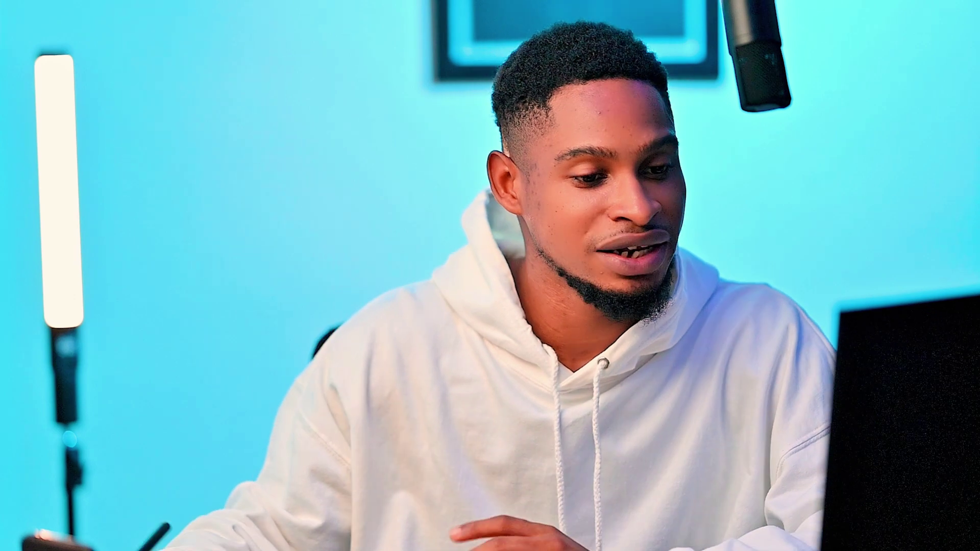